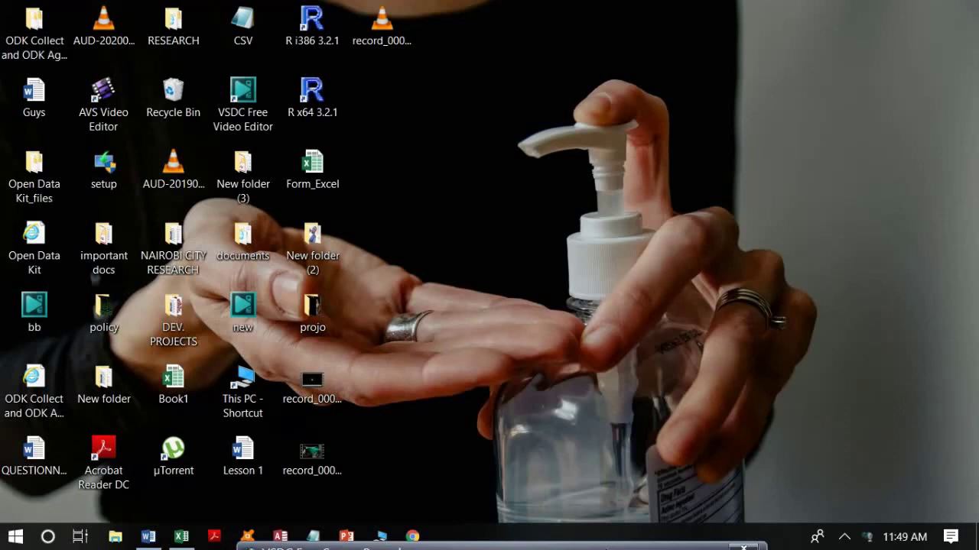
Switch to the QUESTIONNAIRE document in Word, maximize it and read through questions 1 to 11.
left_click(149, 538)
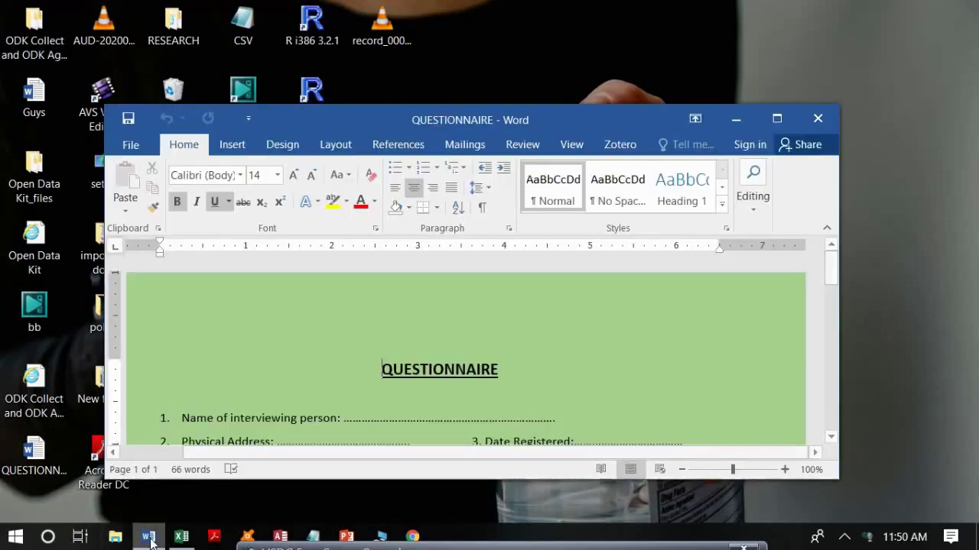
left_click(778, 119)
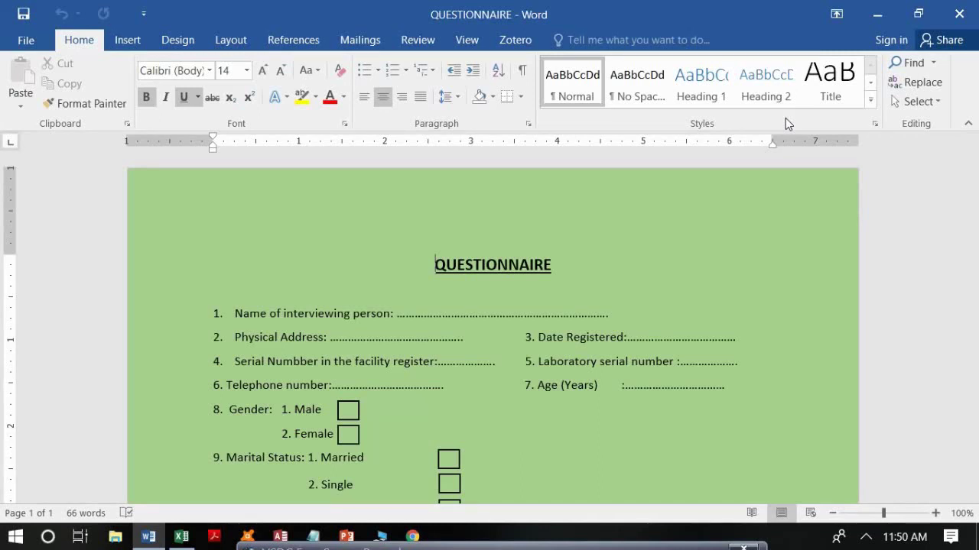
key("Down")
key("Down")
key("Down")
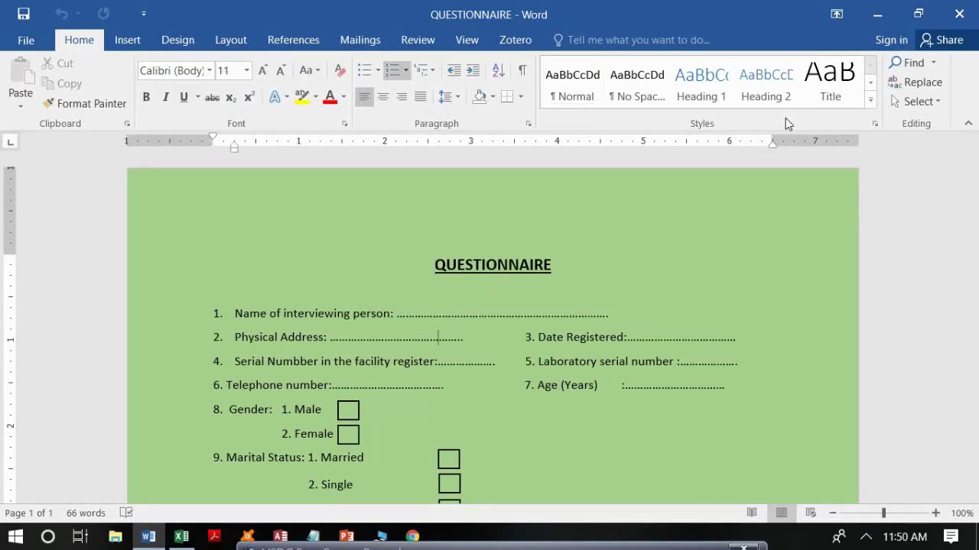
key("Down")
key("Down")
key("Down")
key("Down")
key("Down")
key("Down")
key("Down")
key("Down")
key("Down")
key("Down")
key("Down")
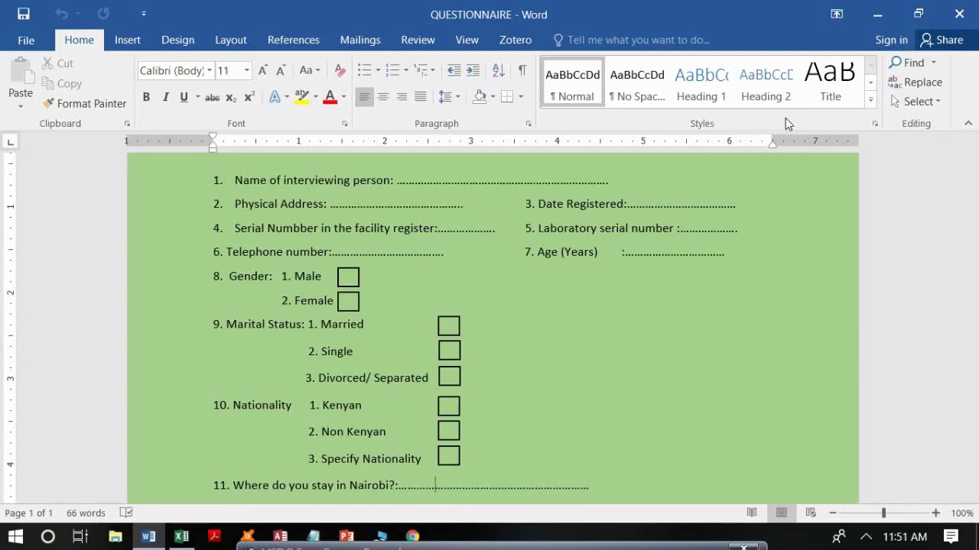
Switch to the Book1 workbook in Excel, maximize it and discard the recovered files offered by Document Recovery.
left_click(179, 537)
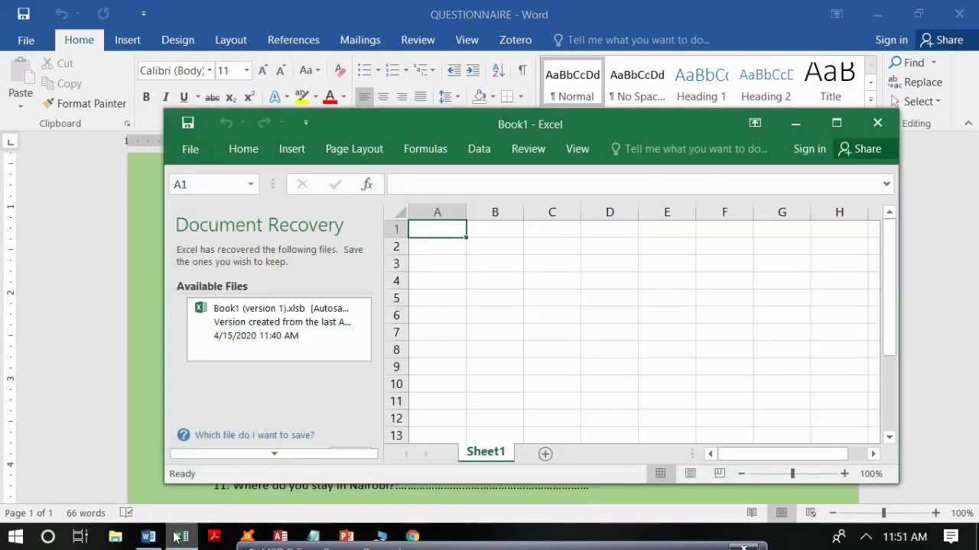
left_click(835, 126)
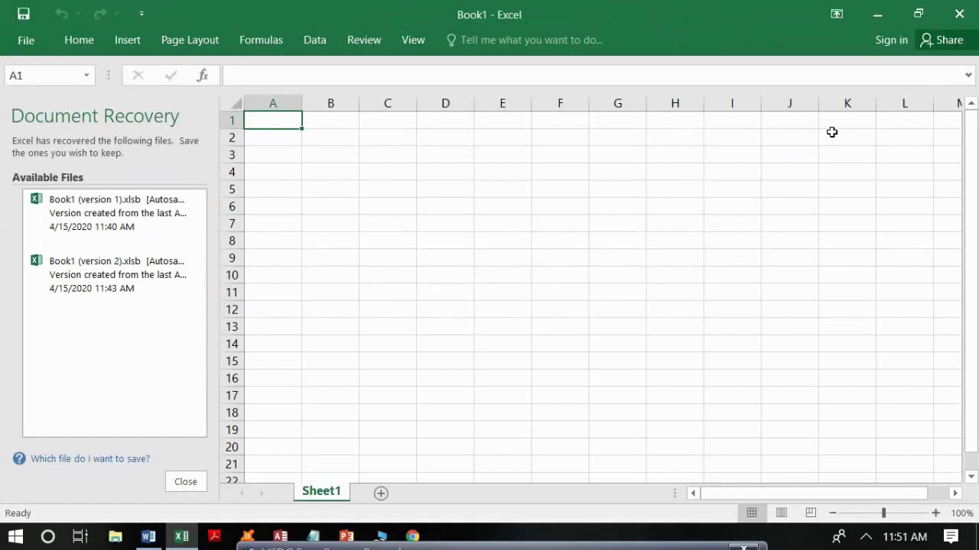
left_click(186, 483)
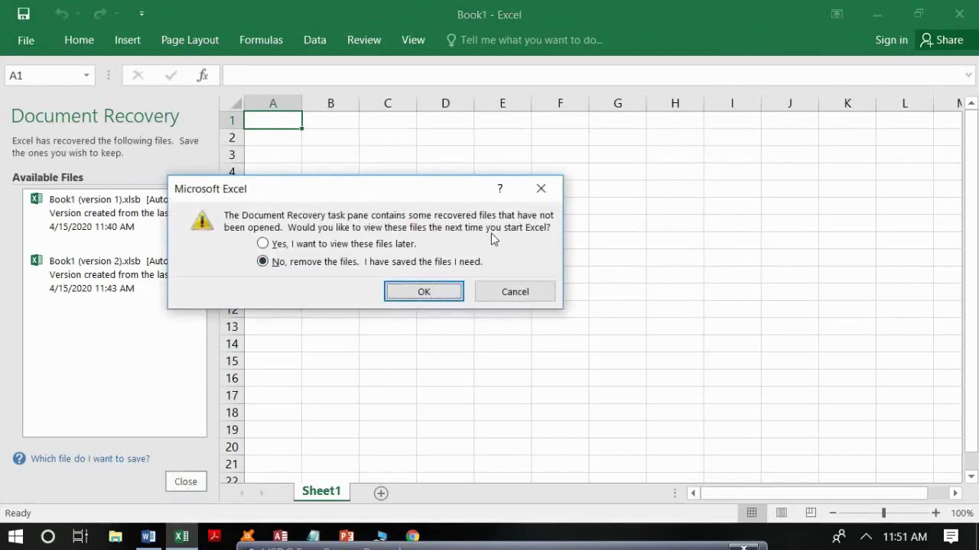
left_click(420, 300)
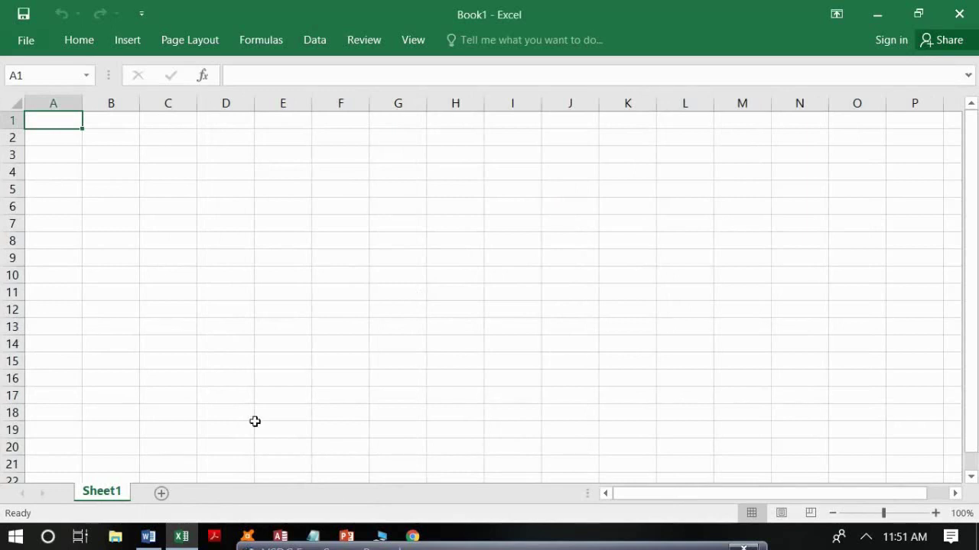
Add a second worksheet to the workbook and return to Sheet1.
left_click(163, 493)
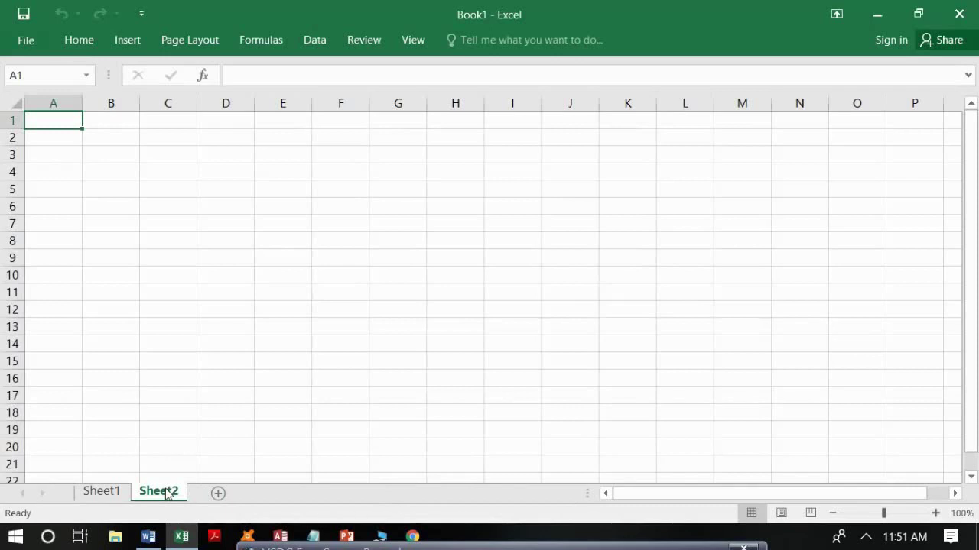
left_click(113, 492)
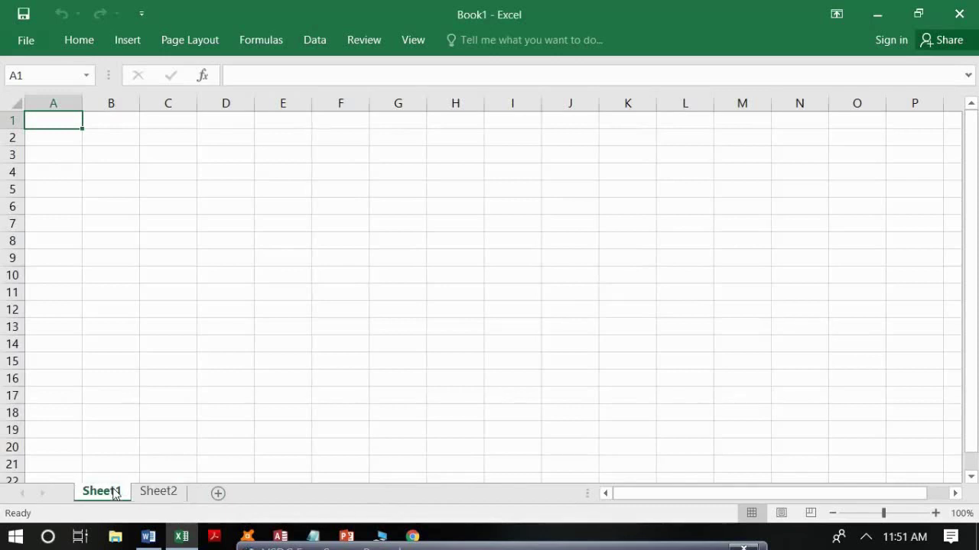
left_click(151, 491)
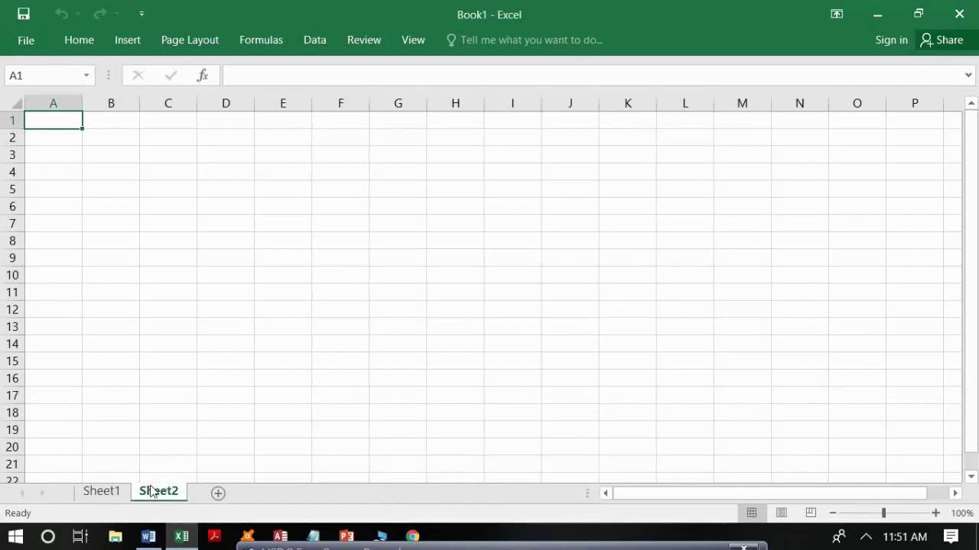
left_click(107, 493)
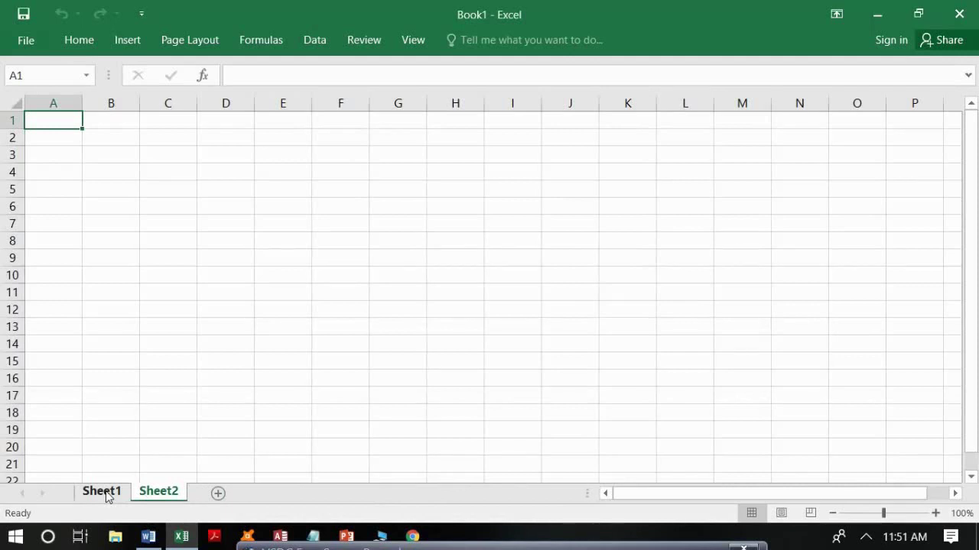
left_click(108, 493)
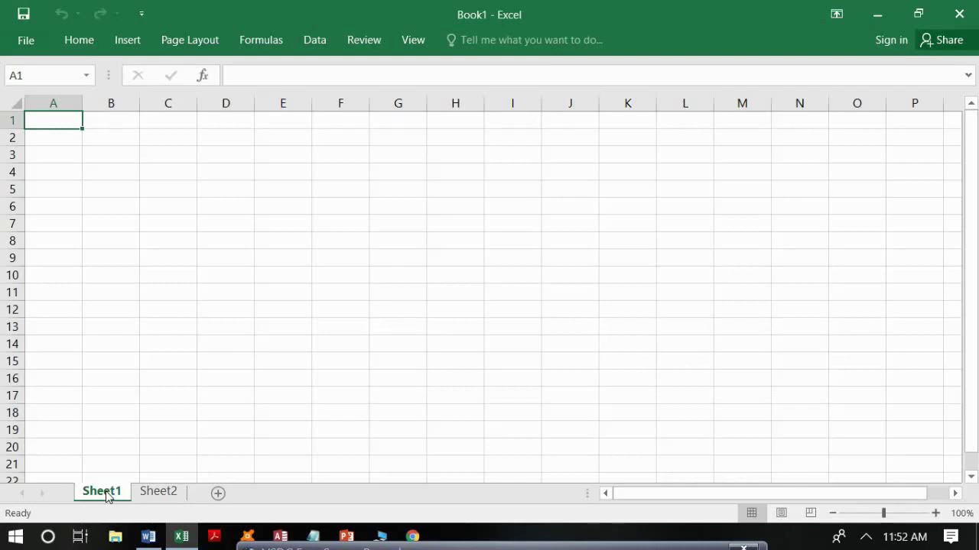
left_click(148, 497)
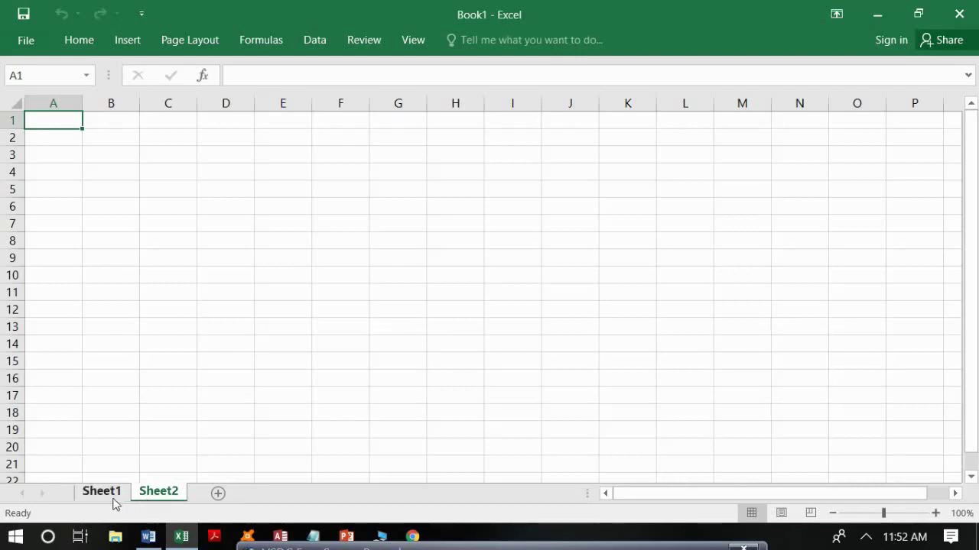
left_click(110, 497)
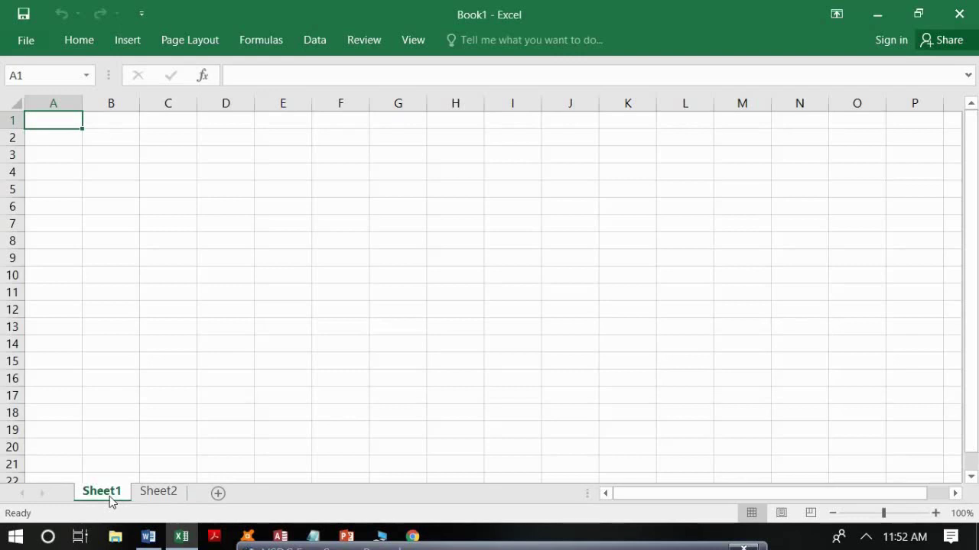
Rename the Sheet1 worksheet as survey.
right_click(110, 496)
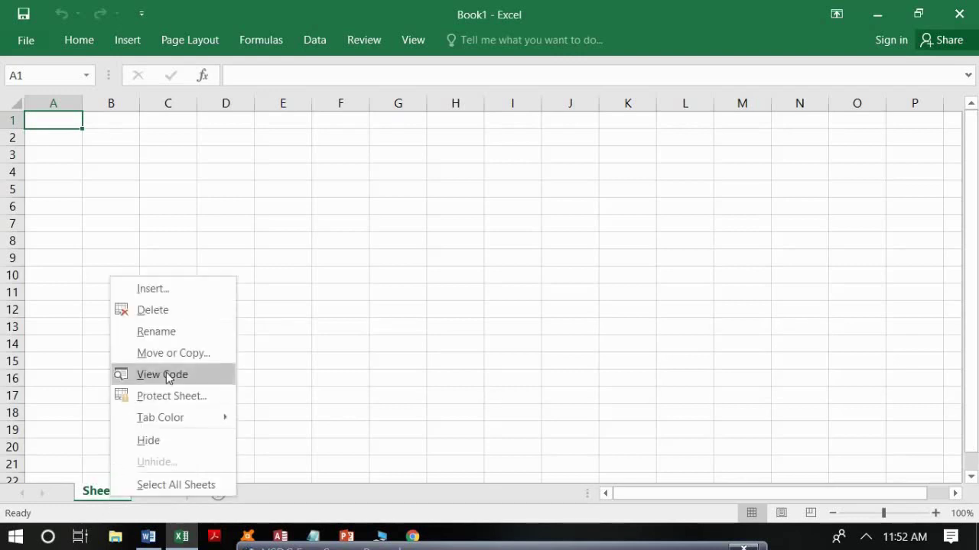
left_click(191, 340)
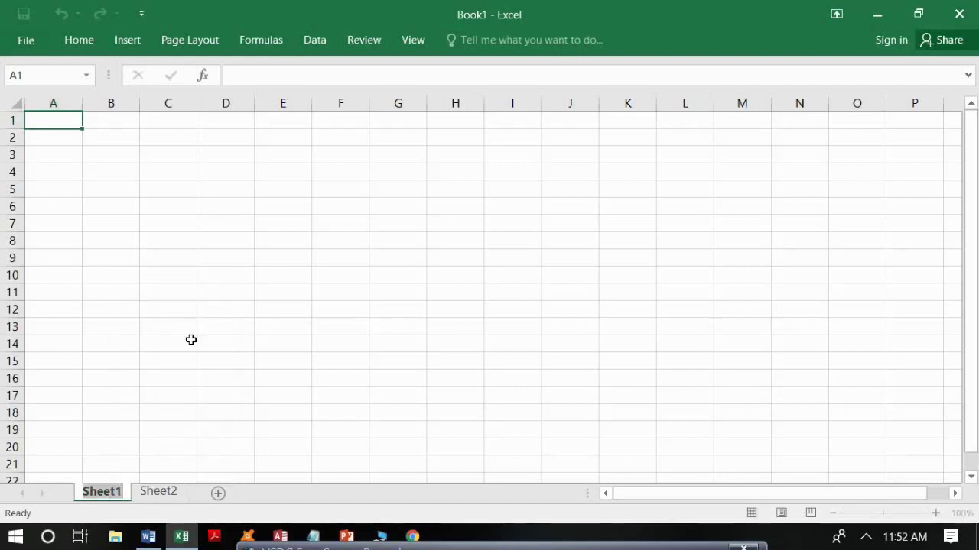
type("survey")
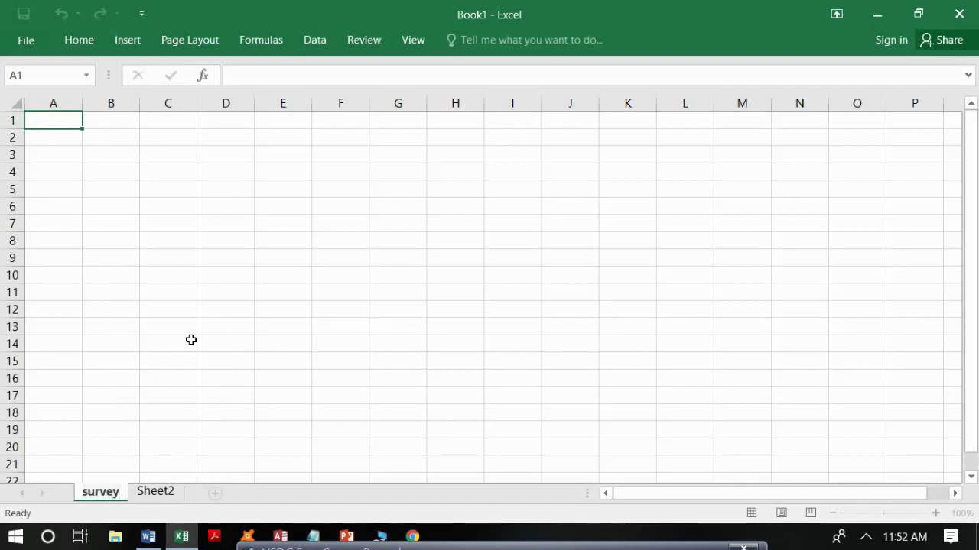
key("Return")
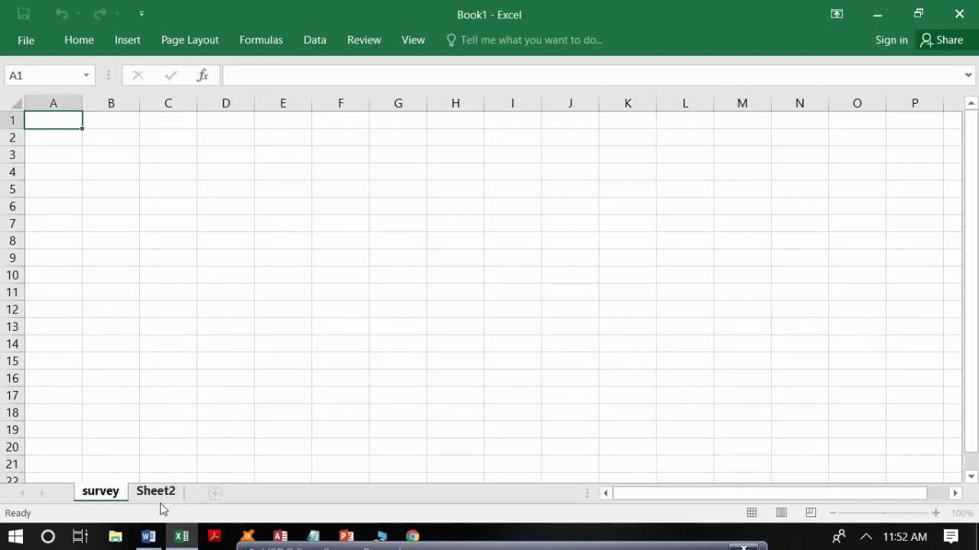
Rename the Sheet2 worksheet as choices.
left_click(160, 501)
right_click(161, 502)
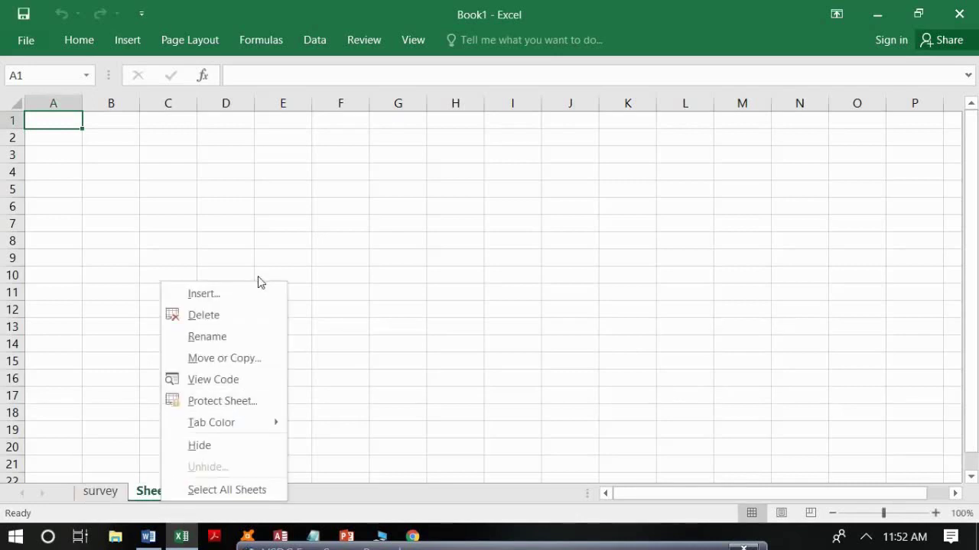
left_click(236, 340)
type("choices")
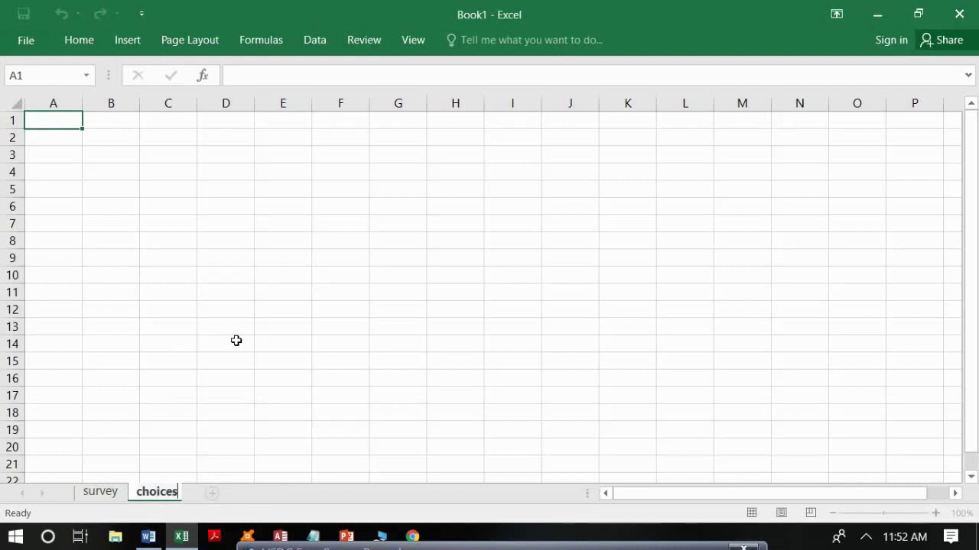
key("Return")
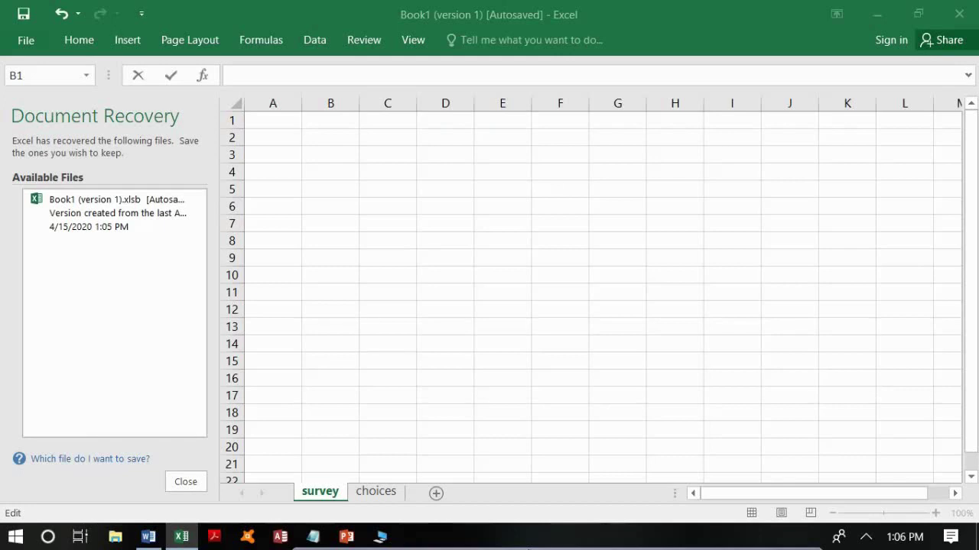
Enter the column headers type, name and label in cells A1 to C1 of the survey sheet.
left_click(277, 115)
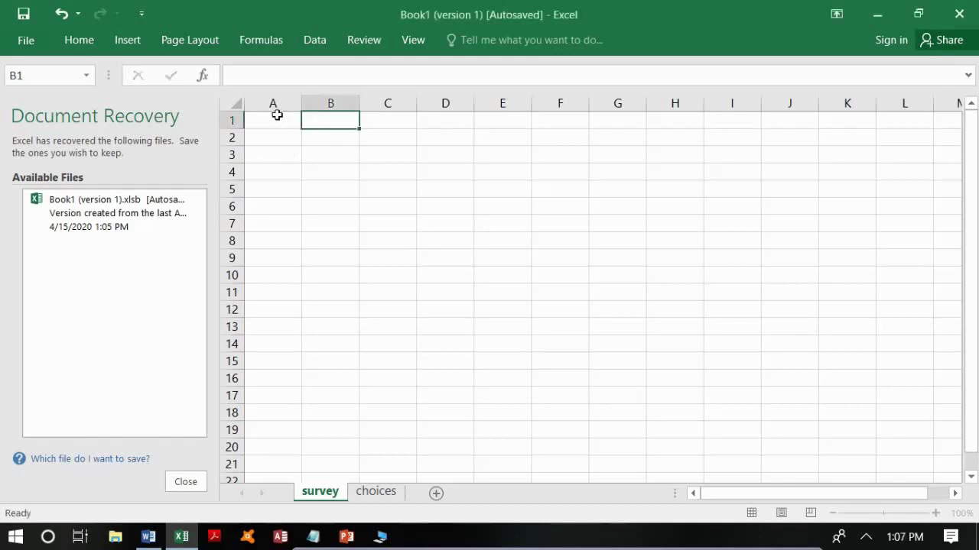
left_click(273, 121)
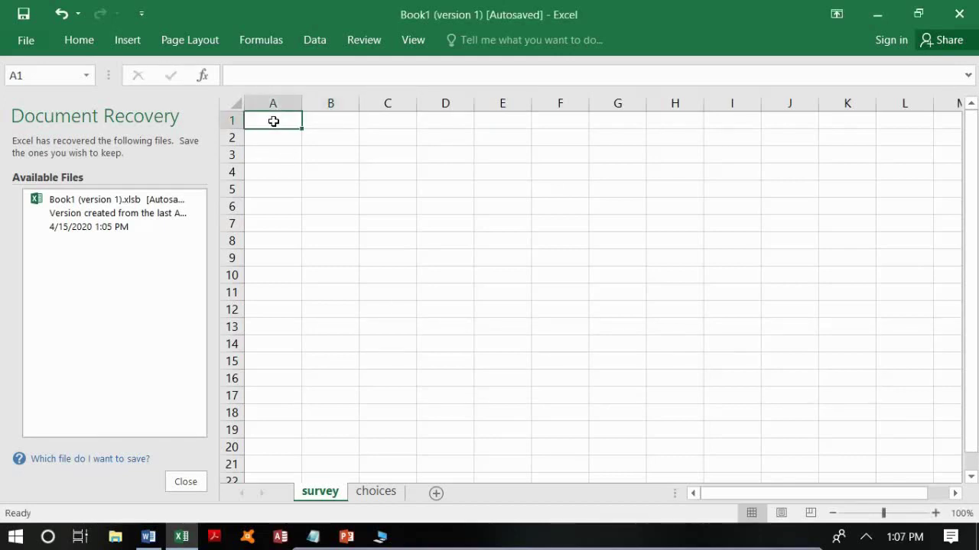
type("ty")
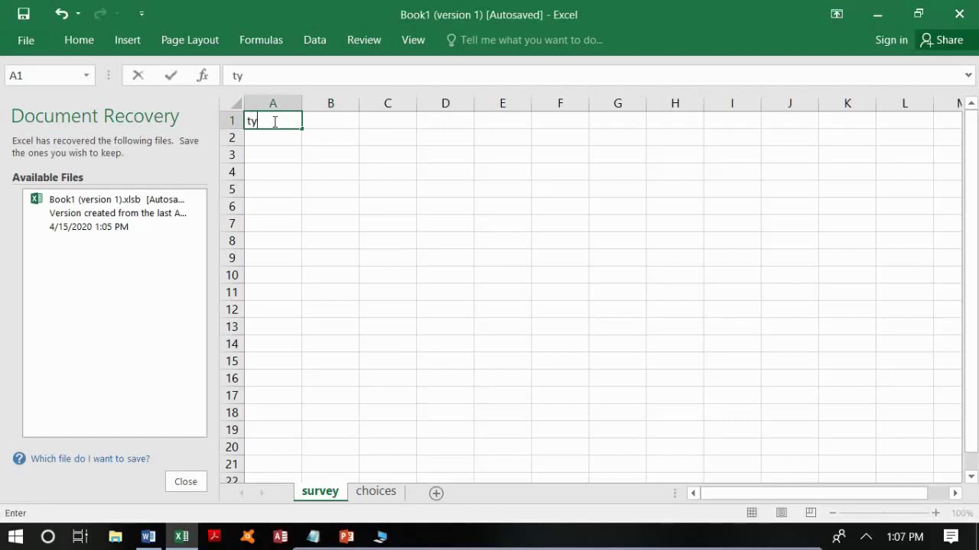
type("pe")
key("Tab")
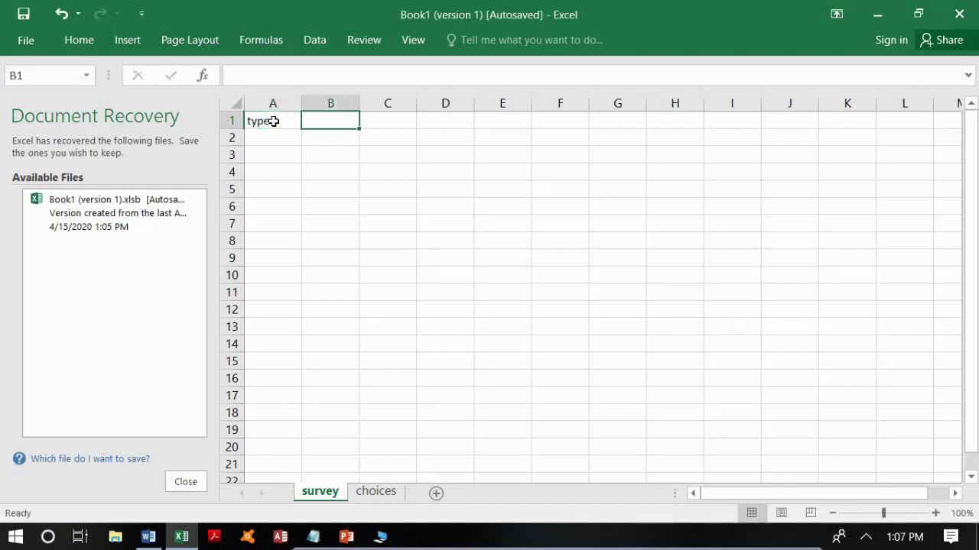
type("name")
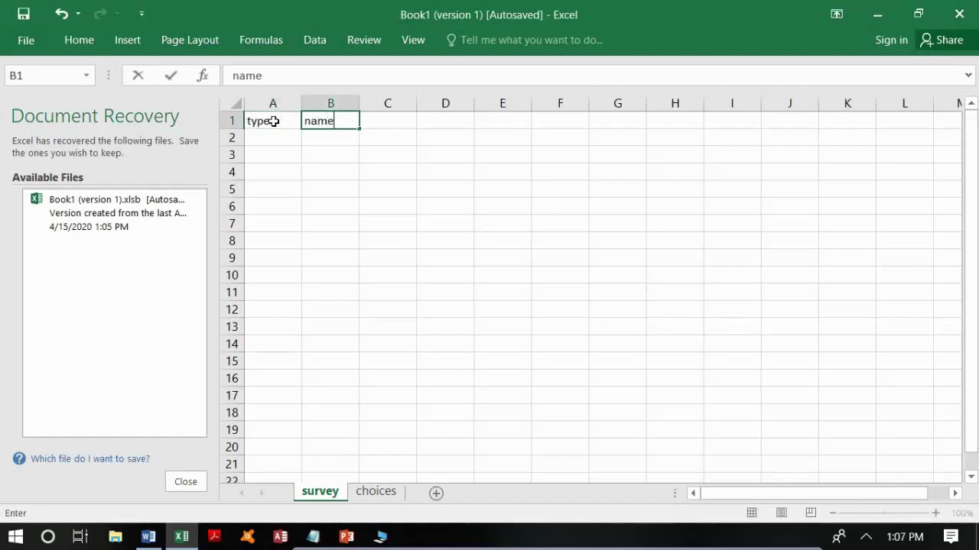
key("Tab")
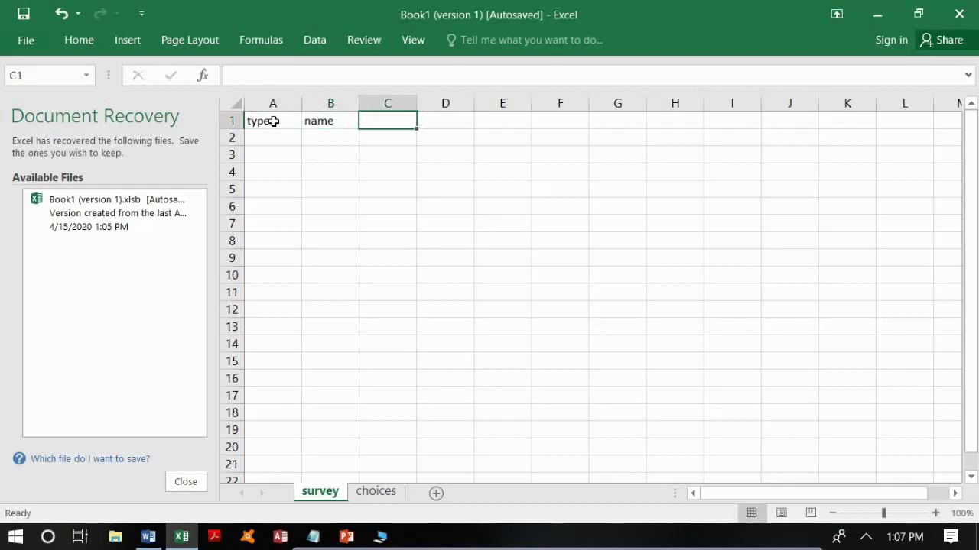
type("label")
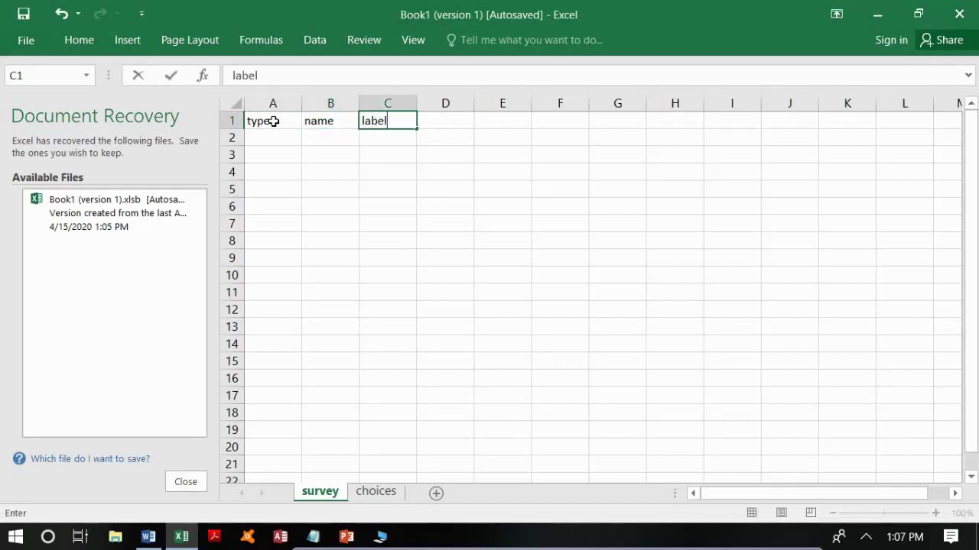
left_click(254, 138)
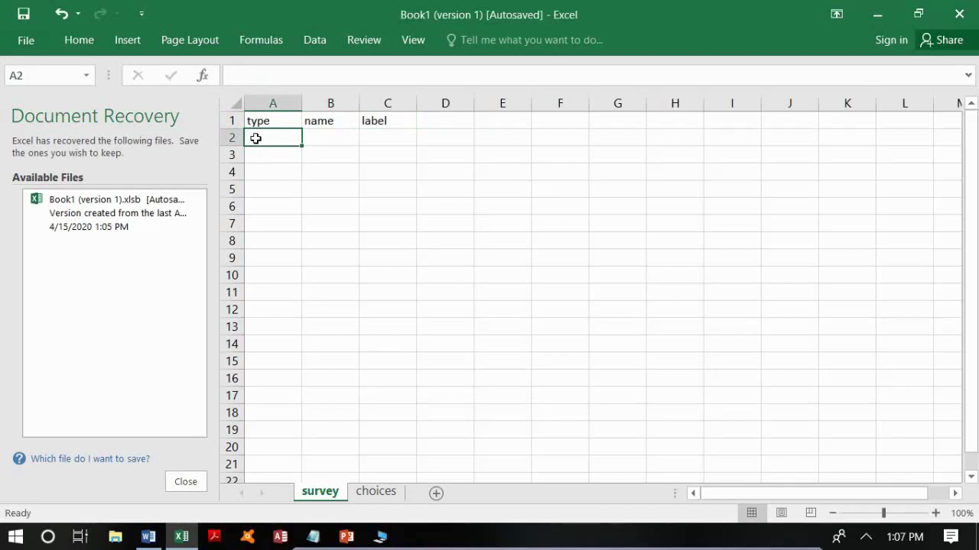
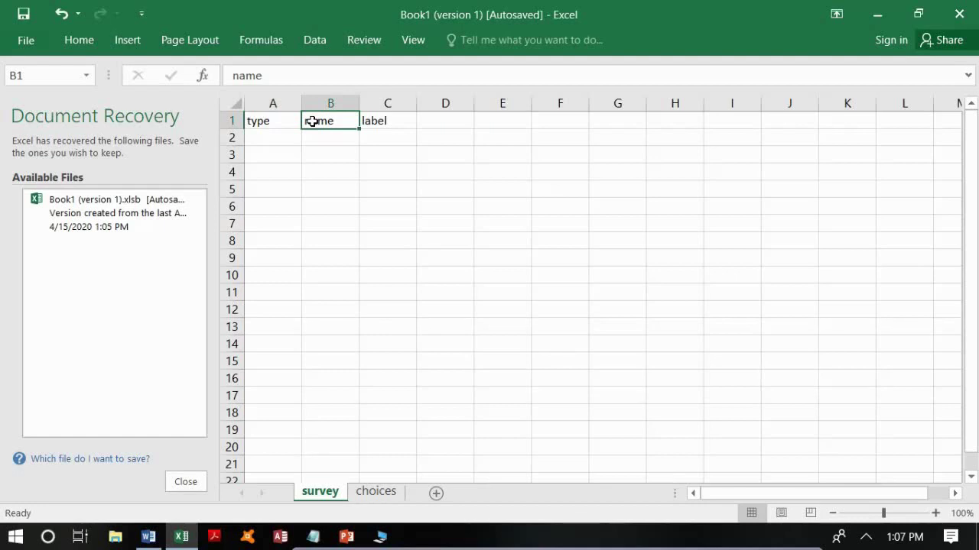
Switch to the QUESTIONNAIRE document in Word and maximize its window to consult the questions.
left_click(148, 537)
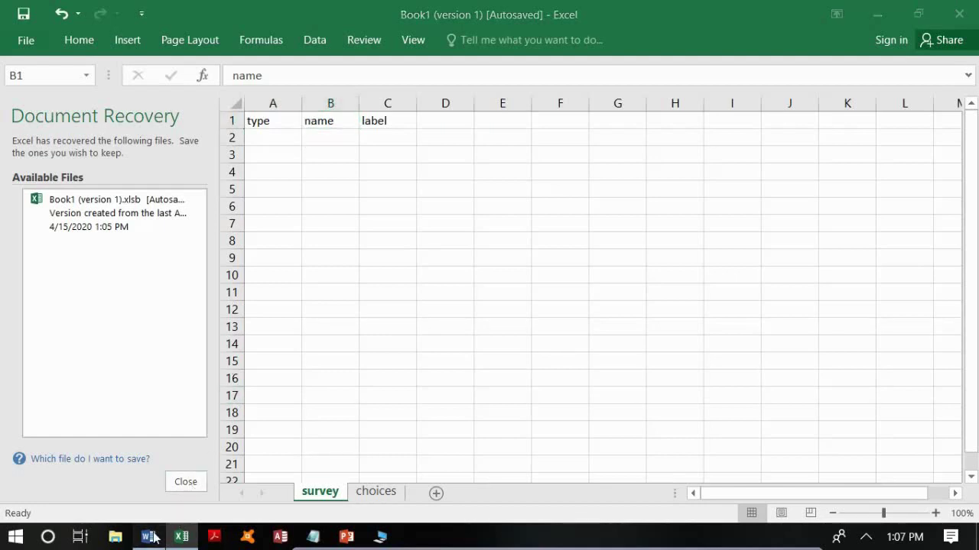
left_click(777, 119)
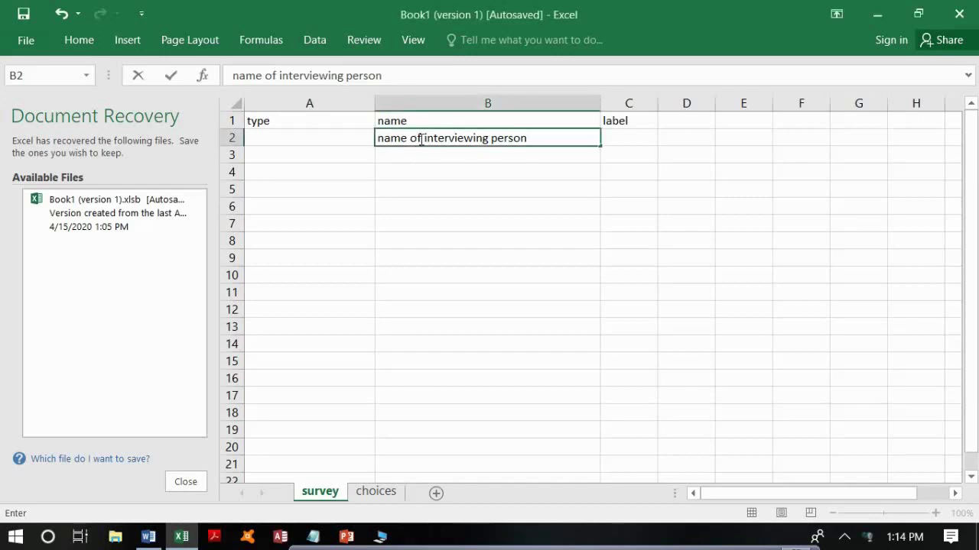
Reword the entry in cell B2 as name_interviewing_person, with underscores instead of spaces.
left_click(421, 139)
key("BackSpace")
key("BackSpace")
key("BackSpace")
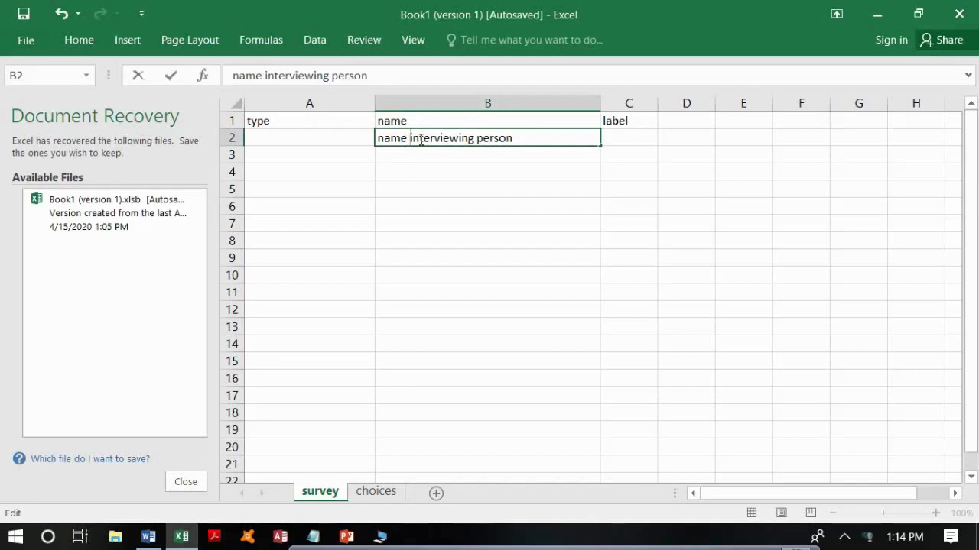
key("BackSpace")
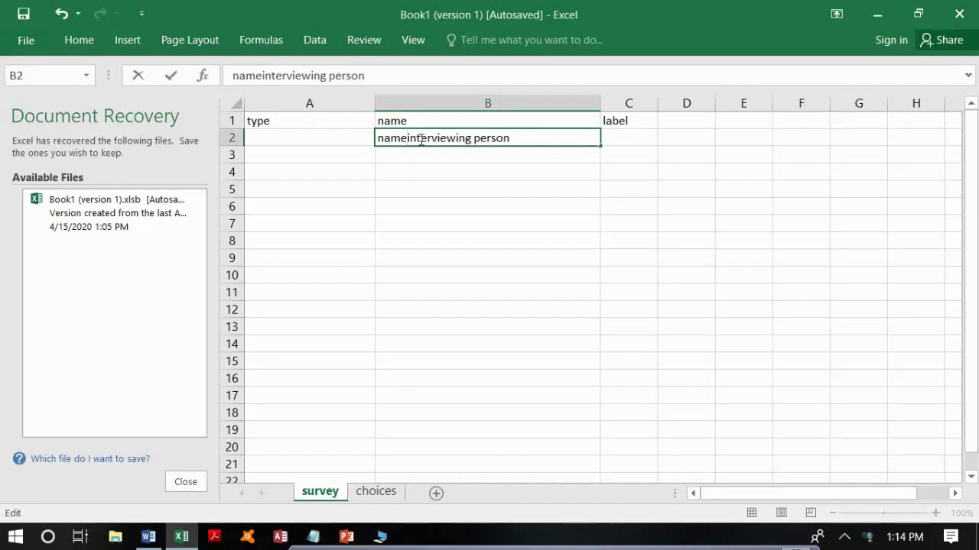
type("_")
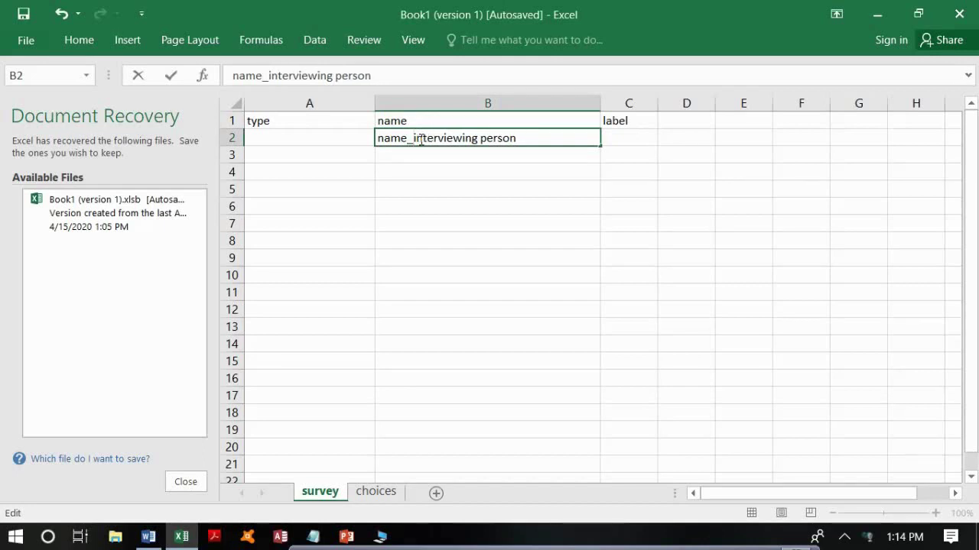
left_click(481, 139)
key("BackSpace")
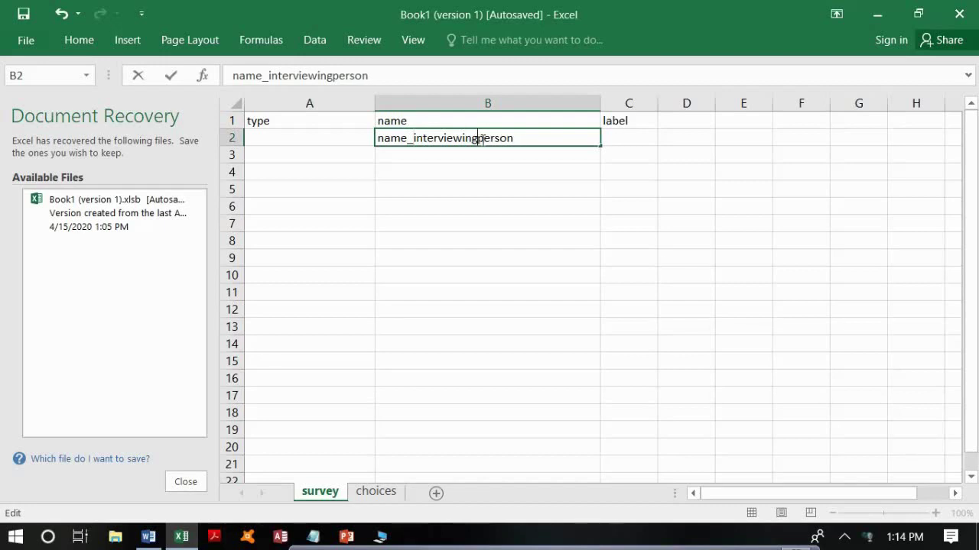
type("_")
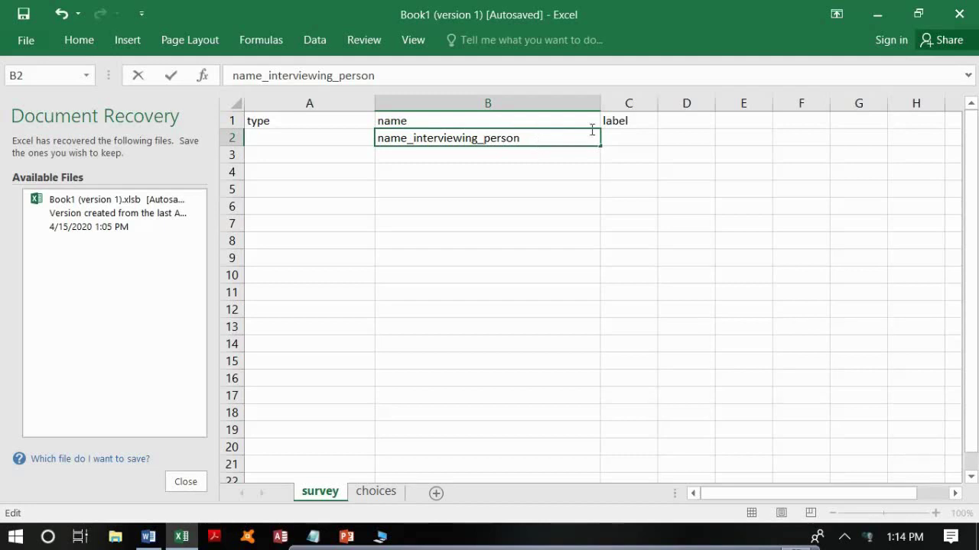
Widen column C and enter the label "name of the interviewing person" in cell C2.
left_click(616, 133)
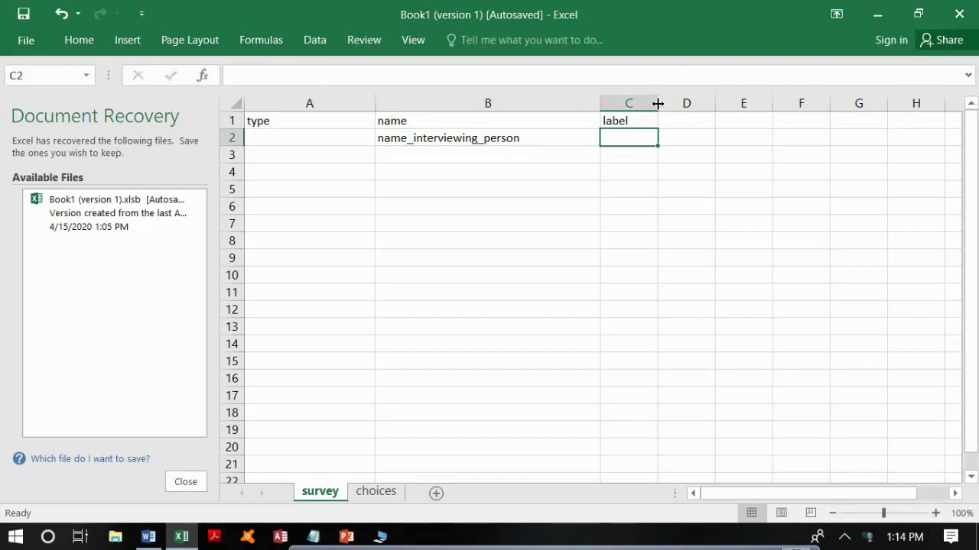
left_click_drag(657, 103, 802, 91)
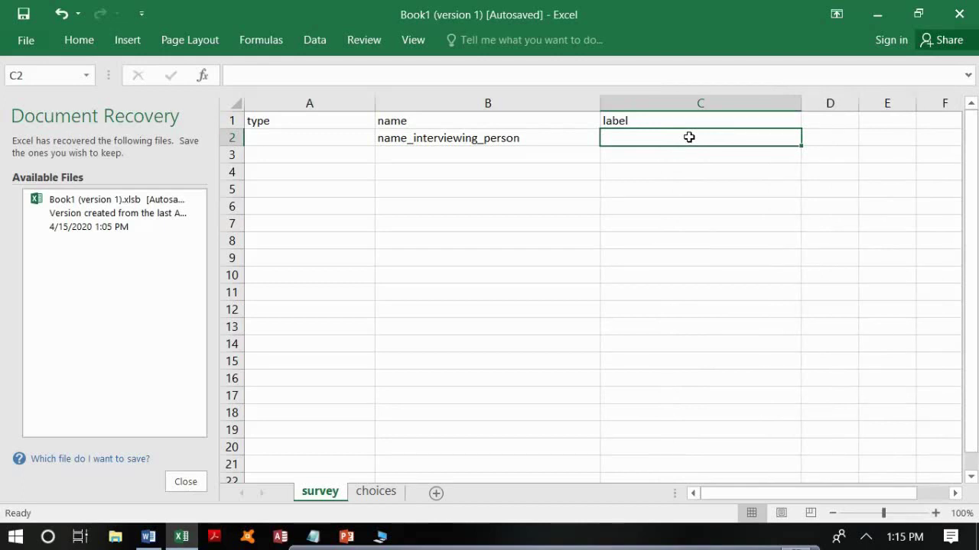
type("name of")
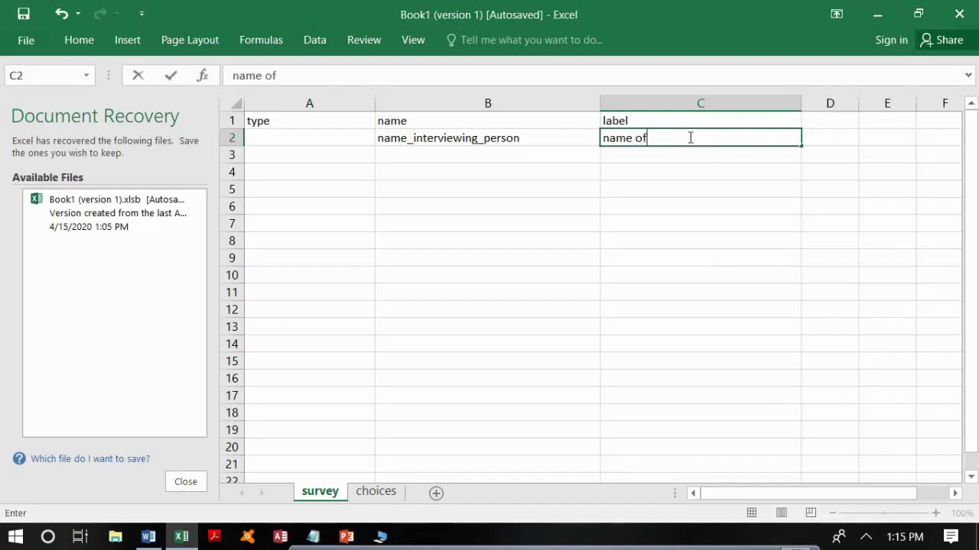
type(" the intervie")
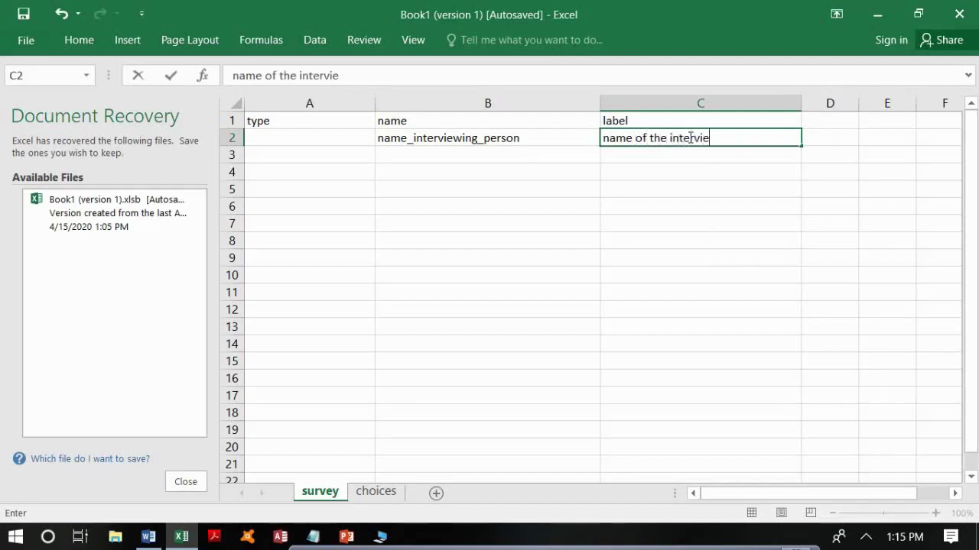
type("wing persom")
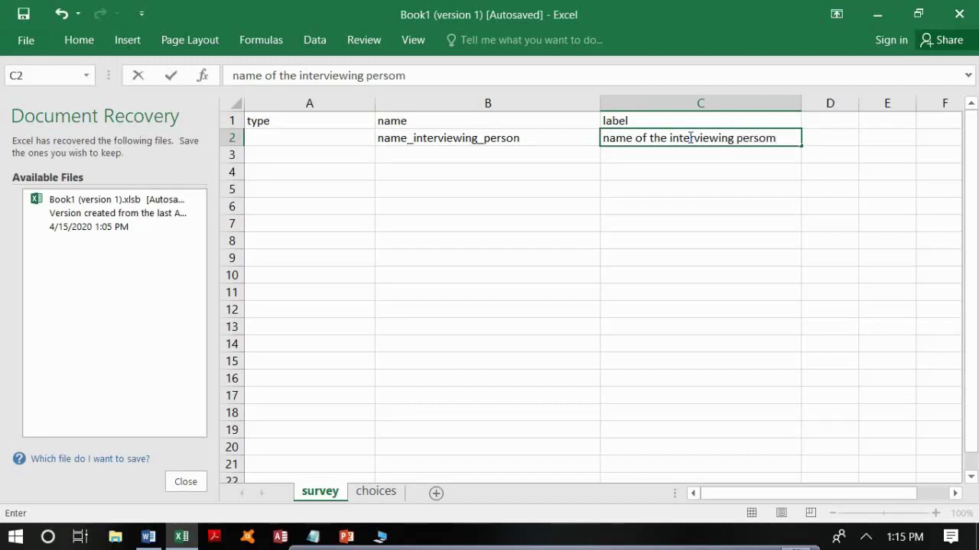
key("BackSpace")
type("n")
Enter text as the type of the interviewing person question in cell A2.
left_click(327, 137)
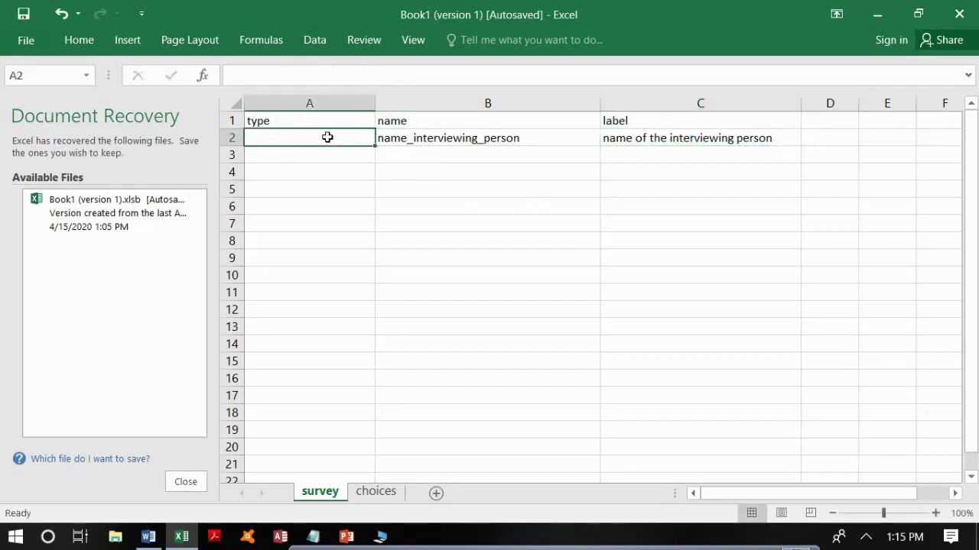
type("text")
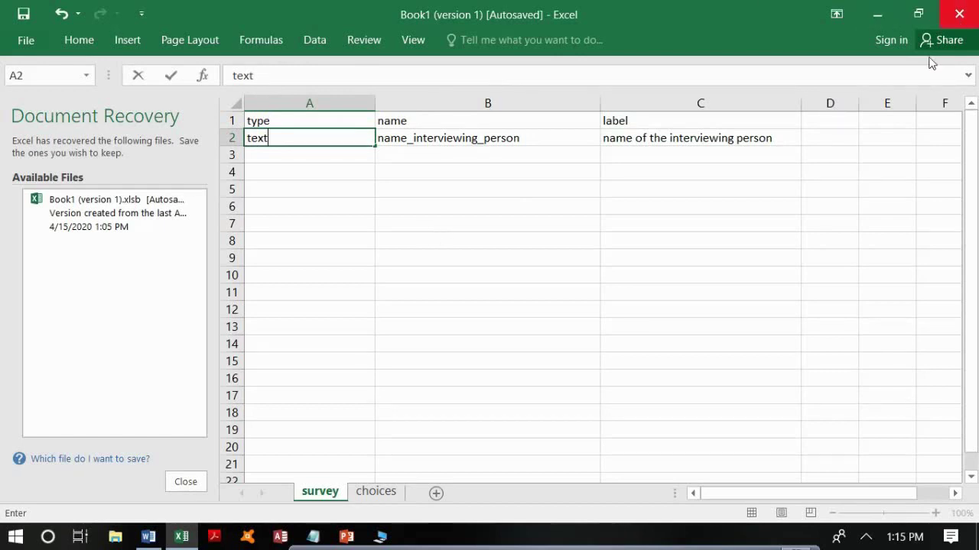
left_click(569, 544)
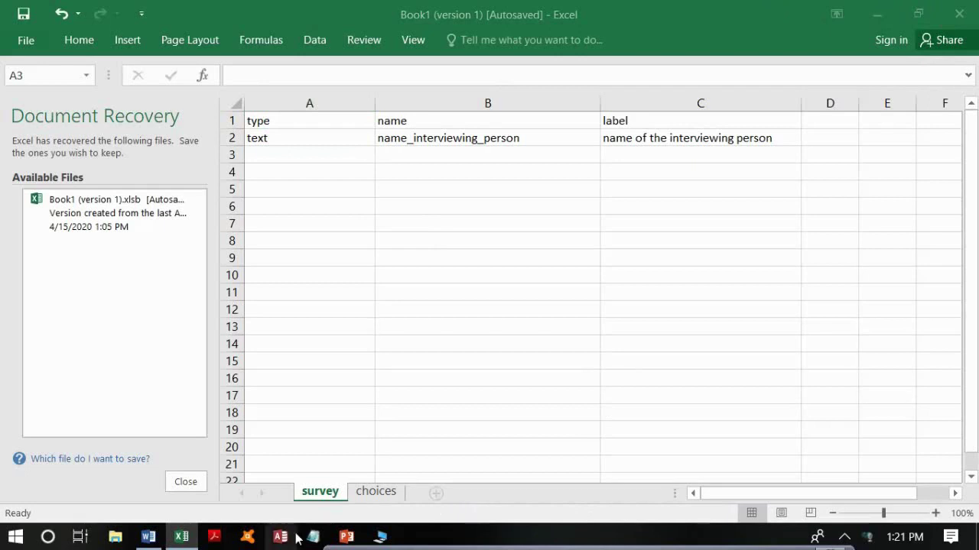
Consult the QUESTIONNAIRE document in Word and enter physical_address in cell B3 of the Excel survey sheet.
mouse_move(158, 535)
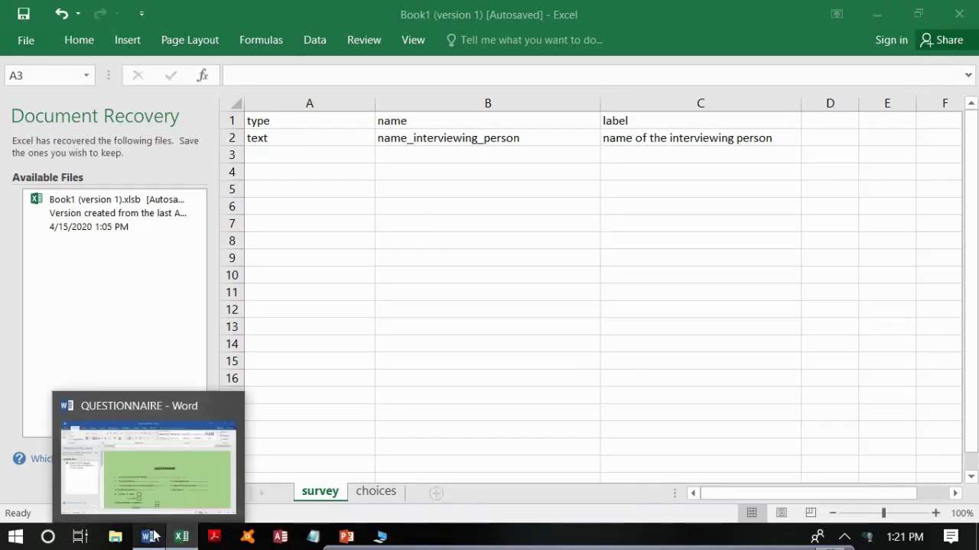
left_click(192, 426)
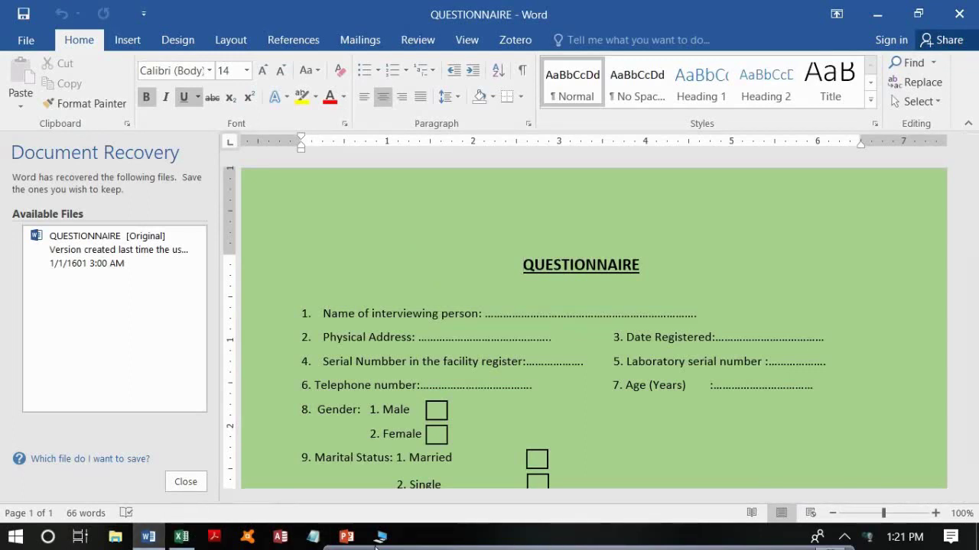
left_click(185, 541)
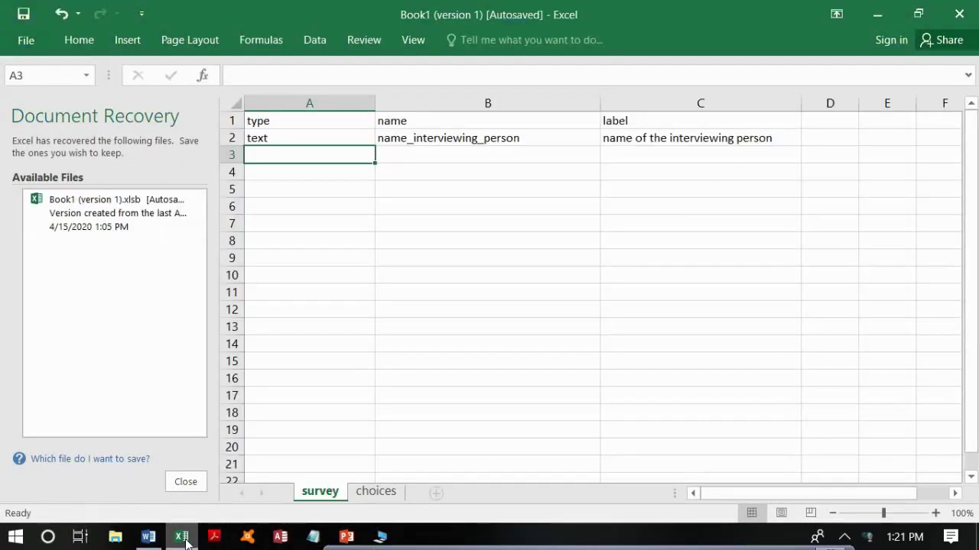
left_click(413, 154)
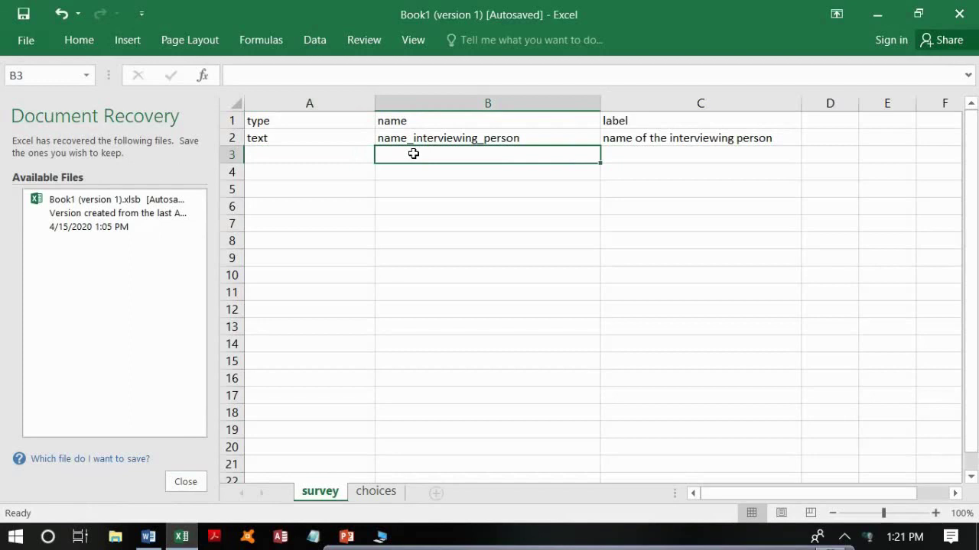
type("Phys")
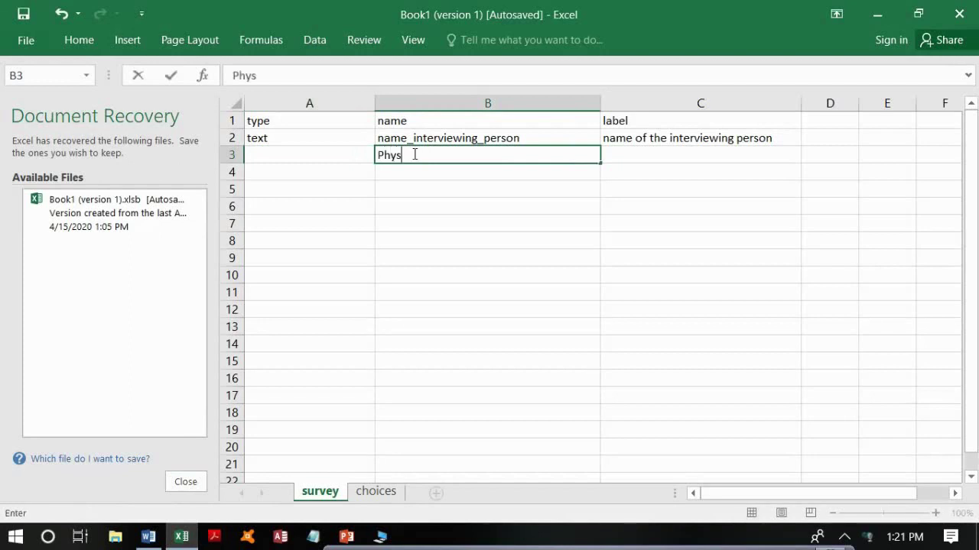
key("BackSpace")
key("BackSpace")
key("BackSpace")
key("BackSpace")
type("physical_address")
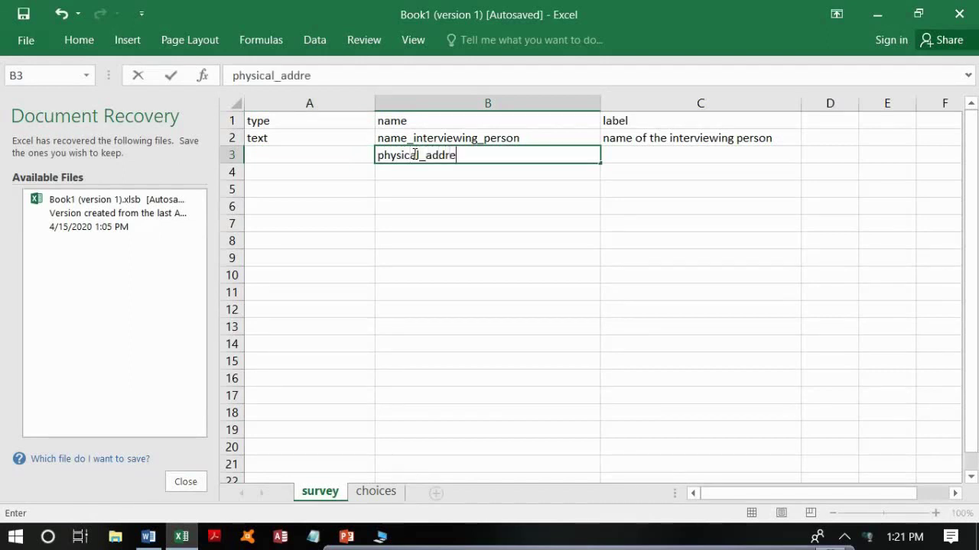
Complete the physical address row with the type text in A3 and the label "physical address" in C3.
left_click(333, 155)
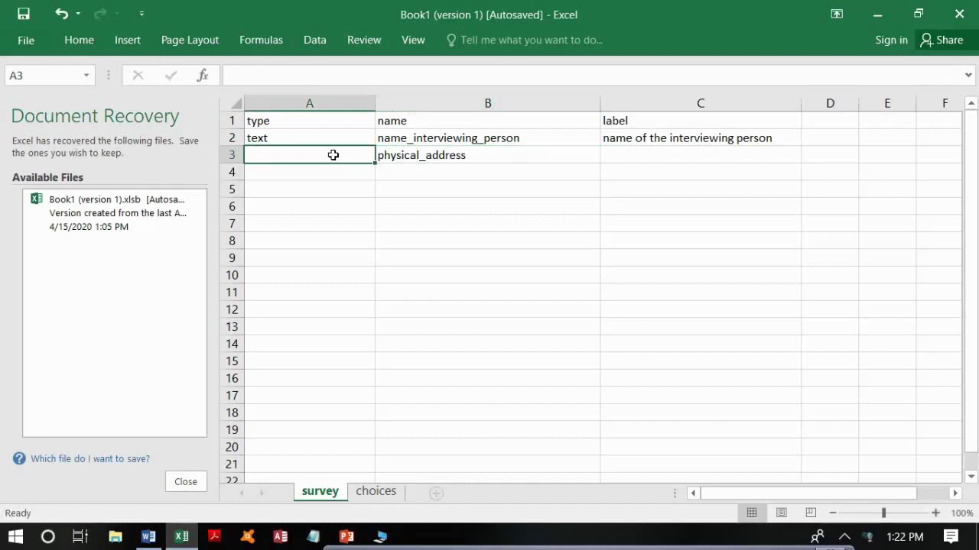
type("text")
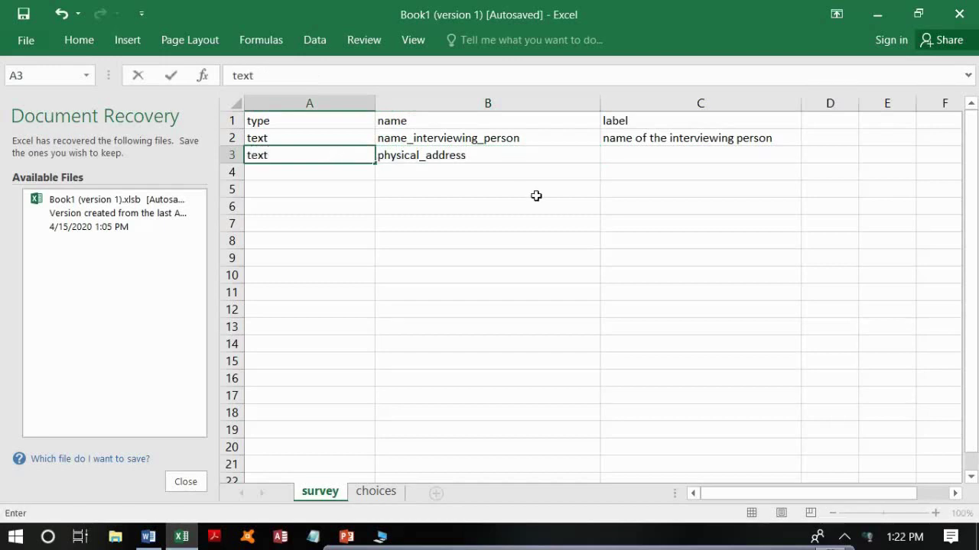
left_click(624, 162)
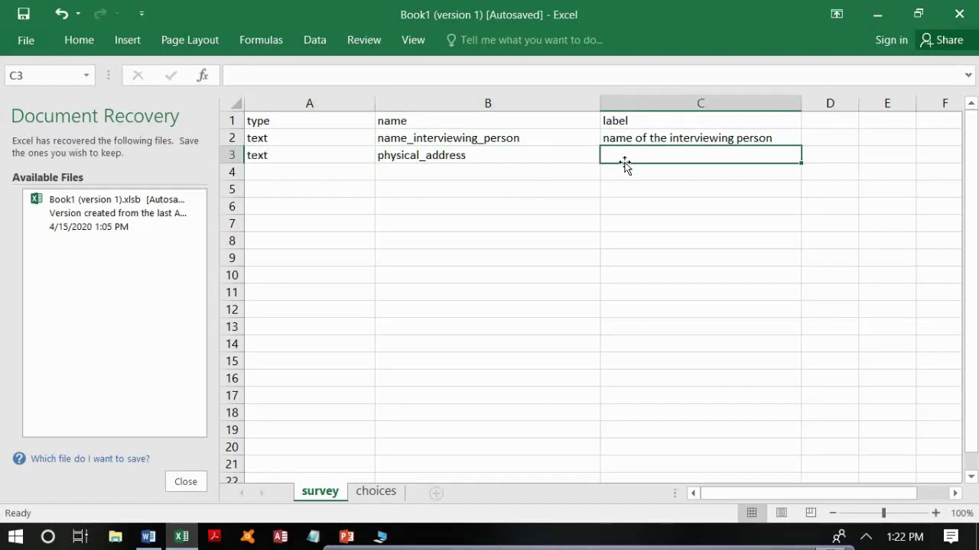
type("physica")
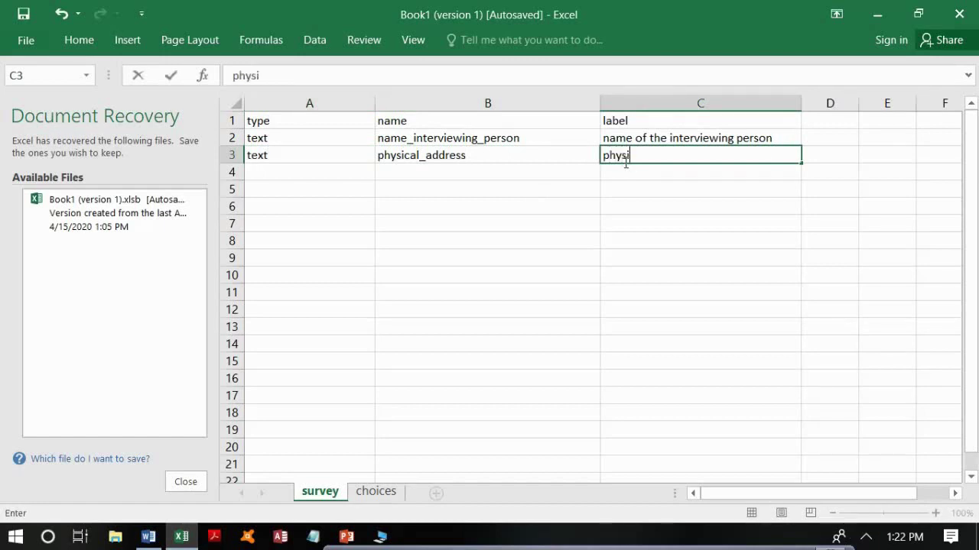
type("l address")
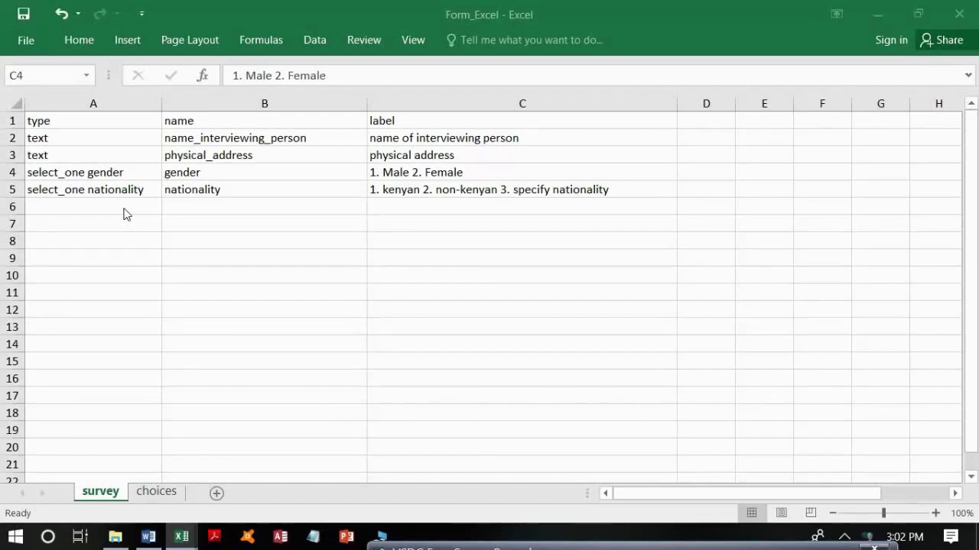
Look over the questionnaire in Word and the Form_Excel - Copy workbook, and return to the Form_Excel workbook.
left_click(148, 536)
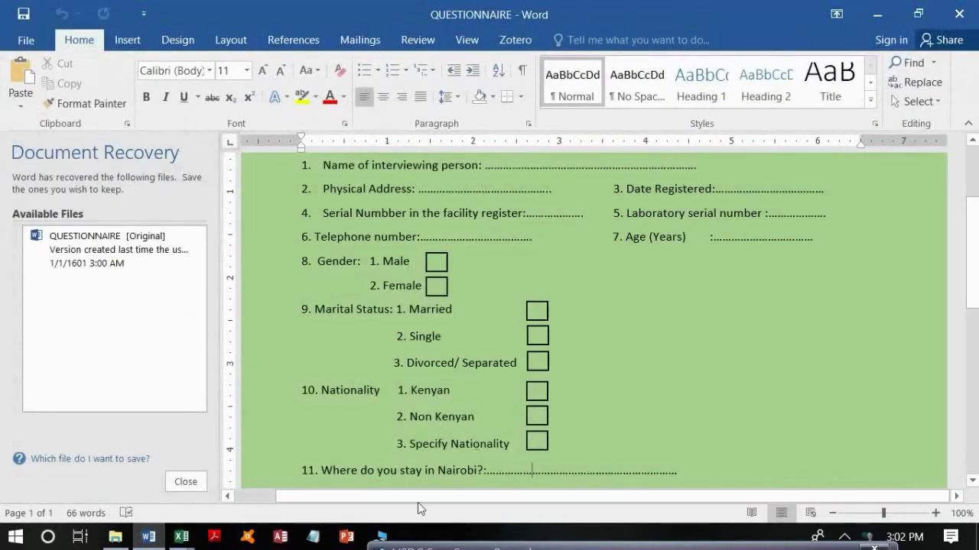
left_click(181, 536)
left_click(253, 506)
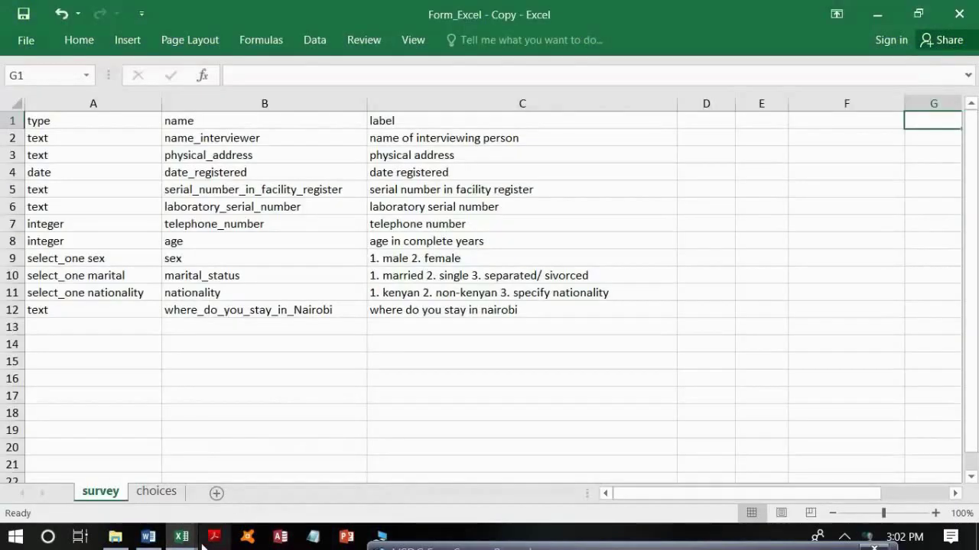
left_click(182, 536)
left_click(147, 495)
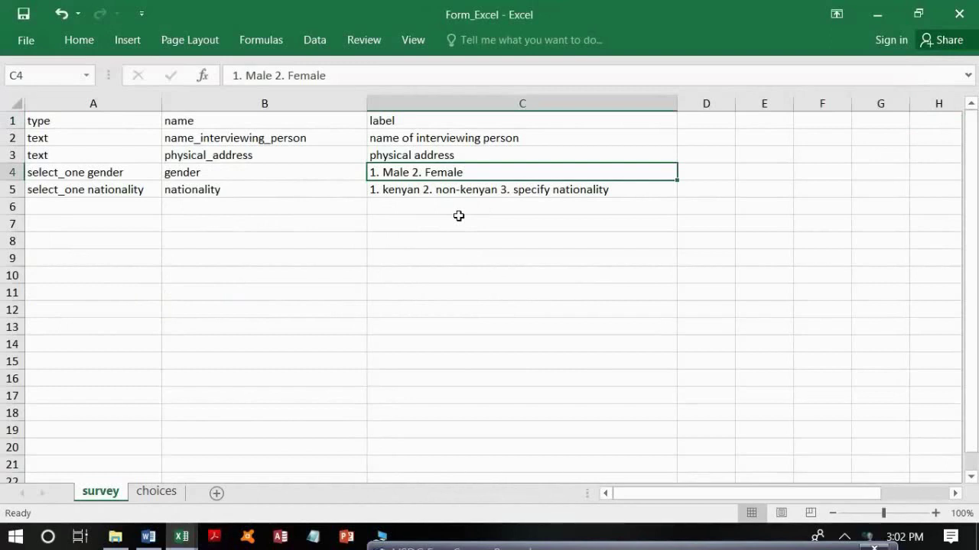
Change the gender label in cell C4 to lowercase option names, "1. male 2. female".
double_click(396, 172)
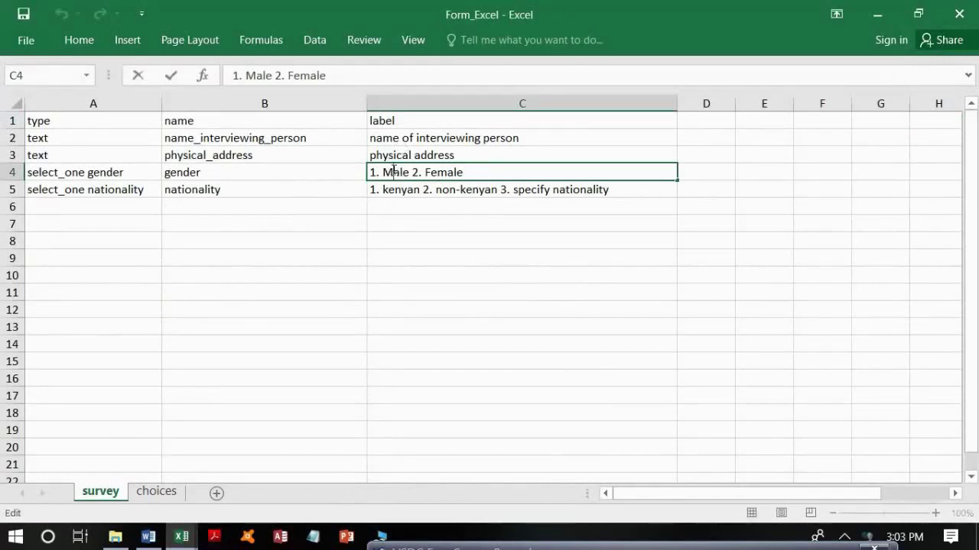
key("BackSpace")
type("m")
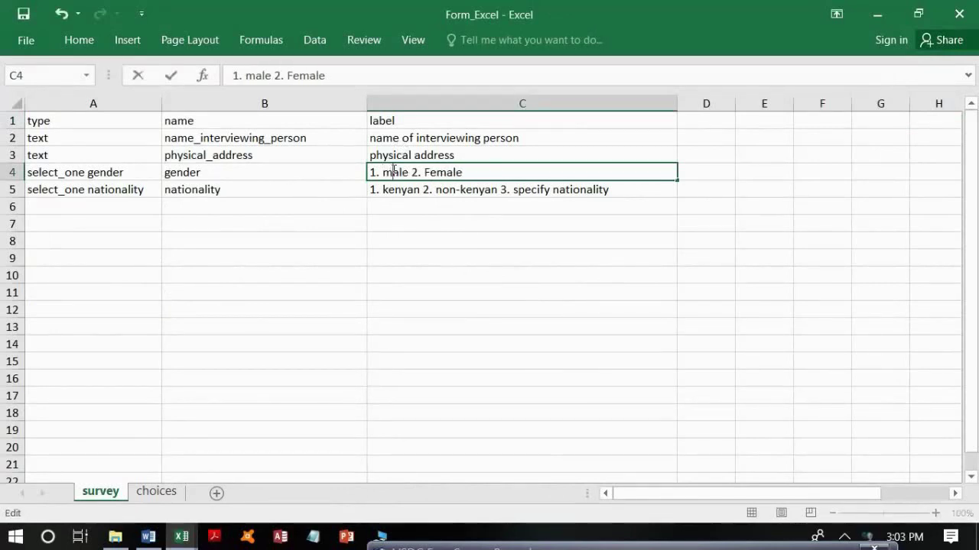
left_click(433, 171)
key("BackSpace")
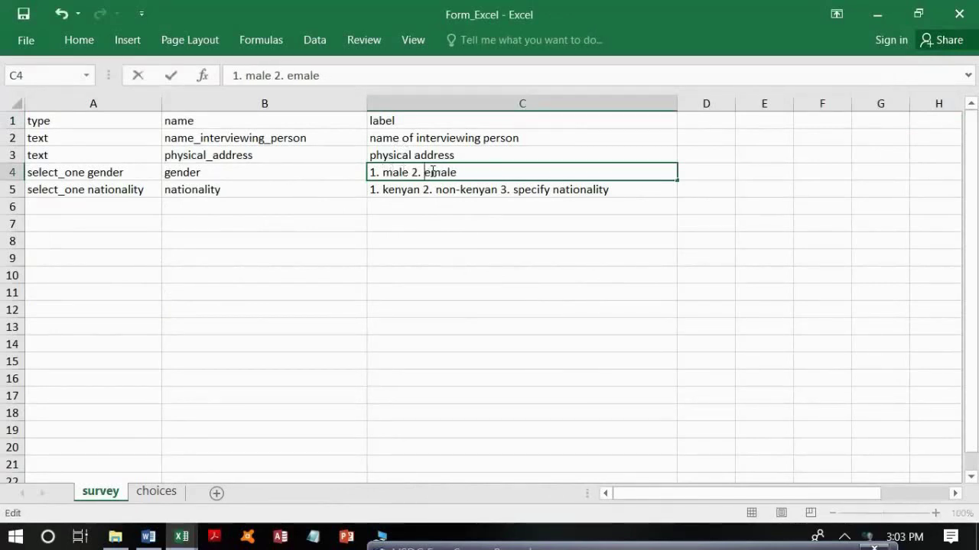
type("f")
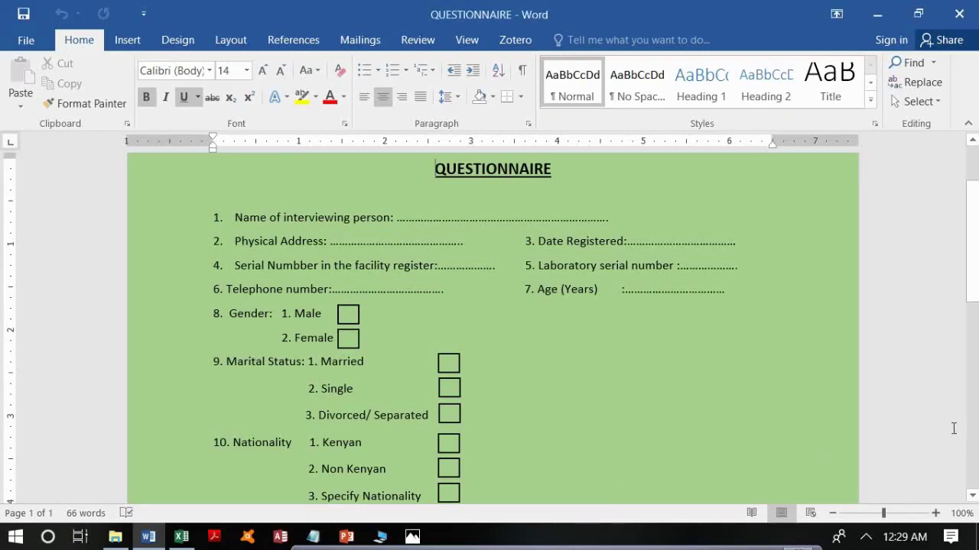
Review the QUESTIONNAIRE document in Word from its title and switch back to Excel.
mouse_move(973, 300)
left_mouse_down()
mouse_move(974, 337)
mouse_move(974, 317)
left_mouse_up()
scroll(638, 402, "up", 5)
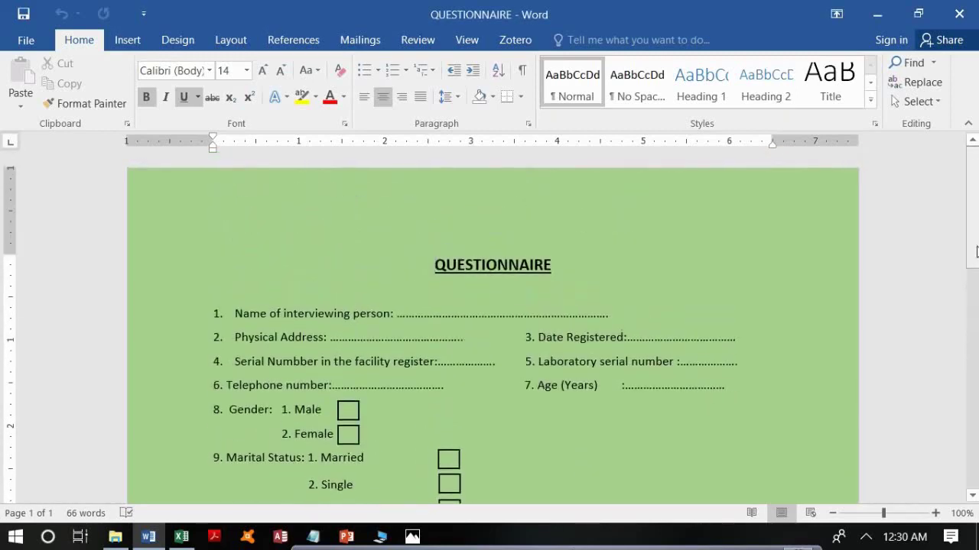
left_click(187, 538)
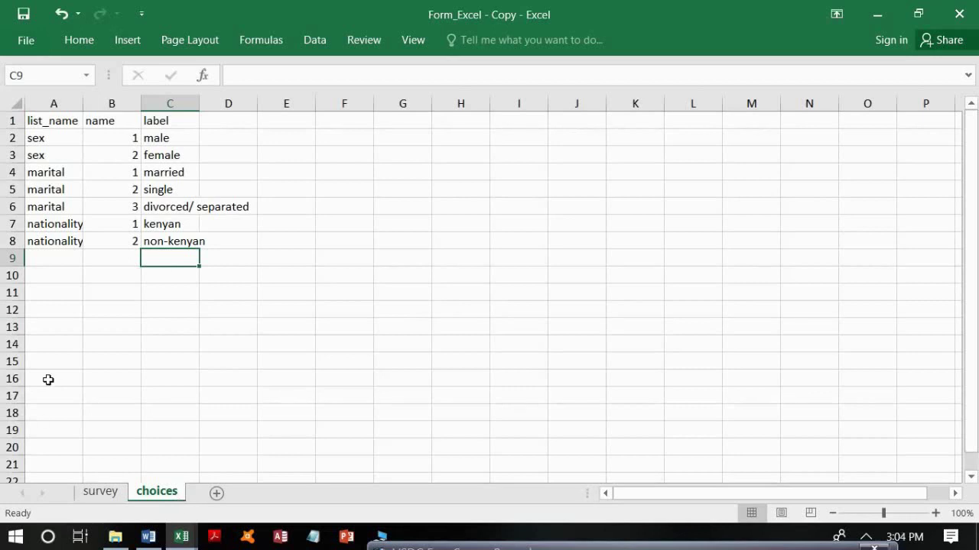
Rename the list name of the male and female choices in A2 and A3 to gender.
double_click(55, 142)
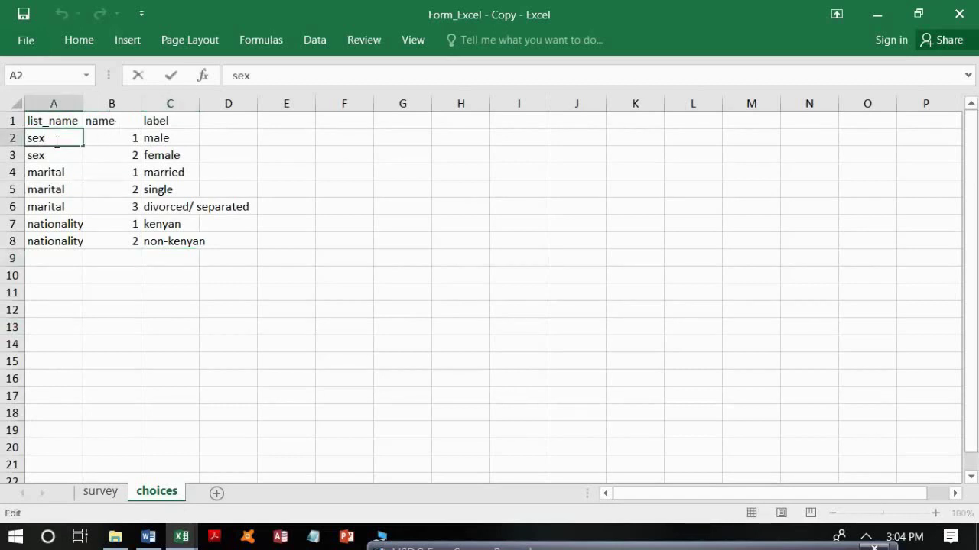
key("BackSpace")
key("BackSpace")
key("BackSpace")
type("gender")
double_click(56, 153)
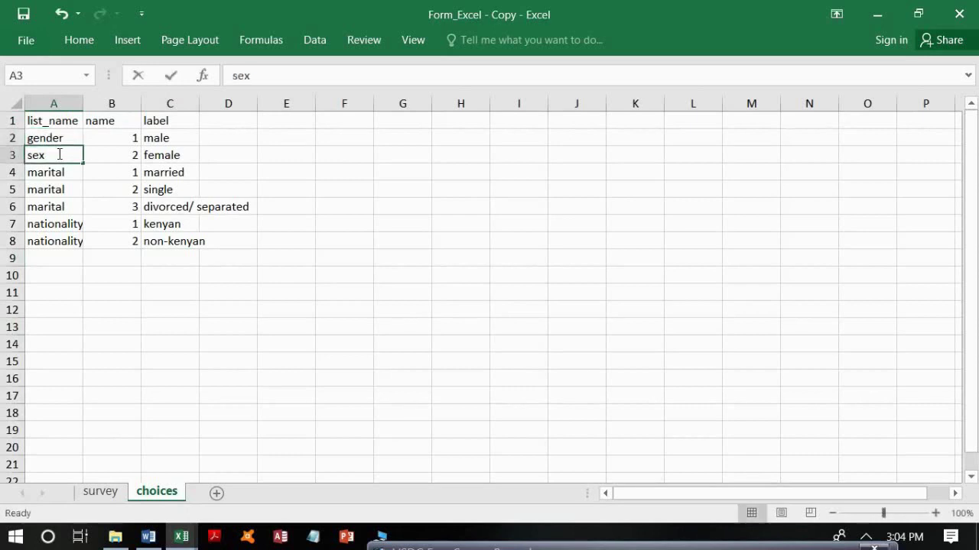
key("BackSpace")
key("BackSpace")
key("BackSpace")
type("gender")
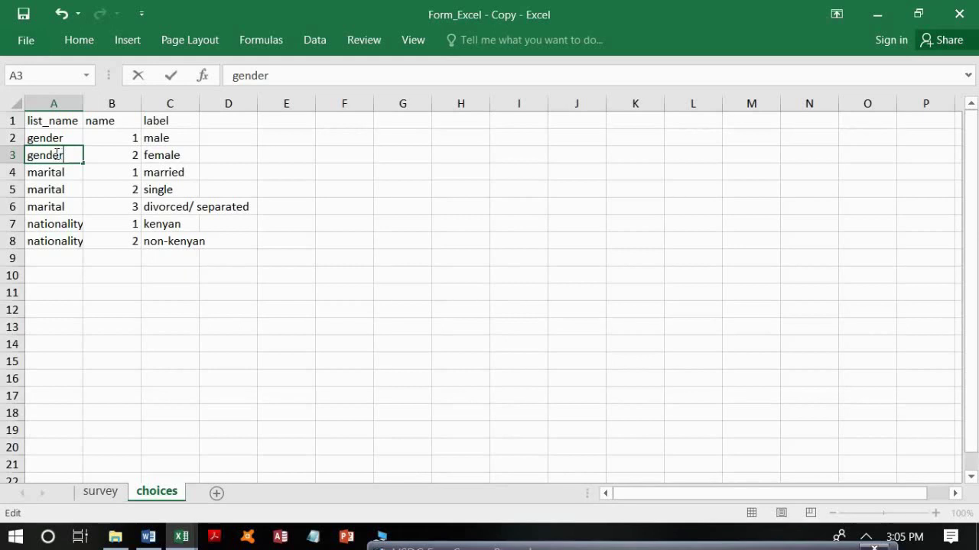
Begin a new choice in row 9 with the list name nationality and the name 3.
double_click(63, 257)
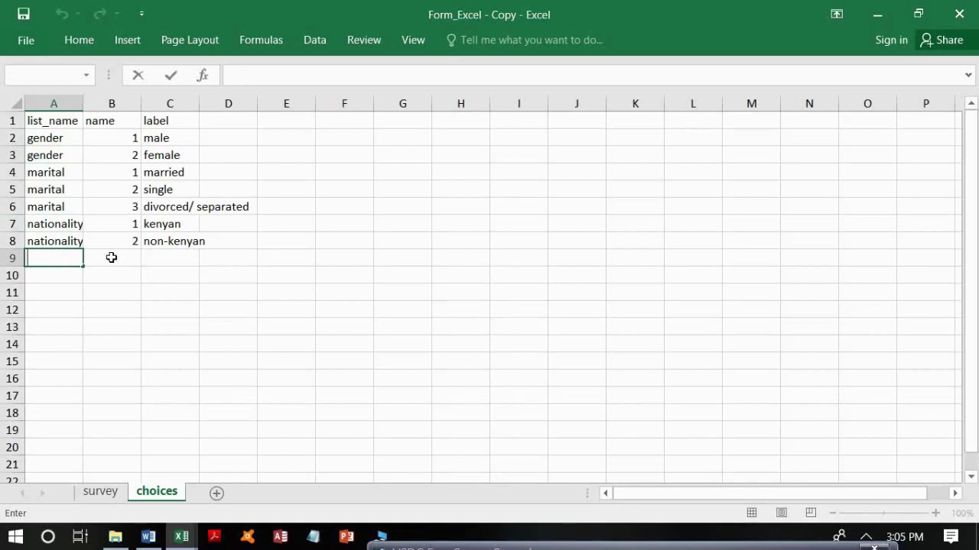
type("nationa")
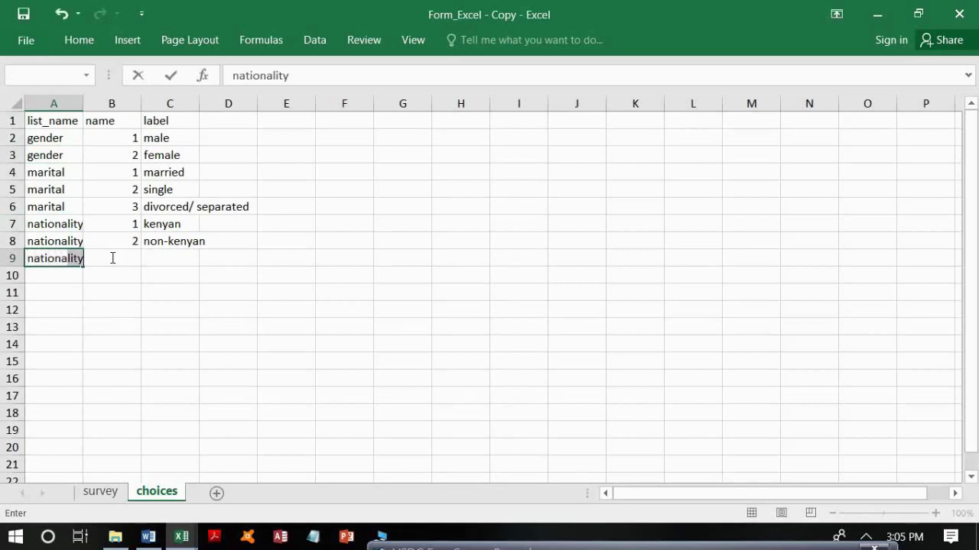
left_click(112, 257)
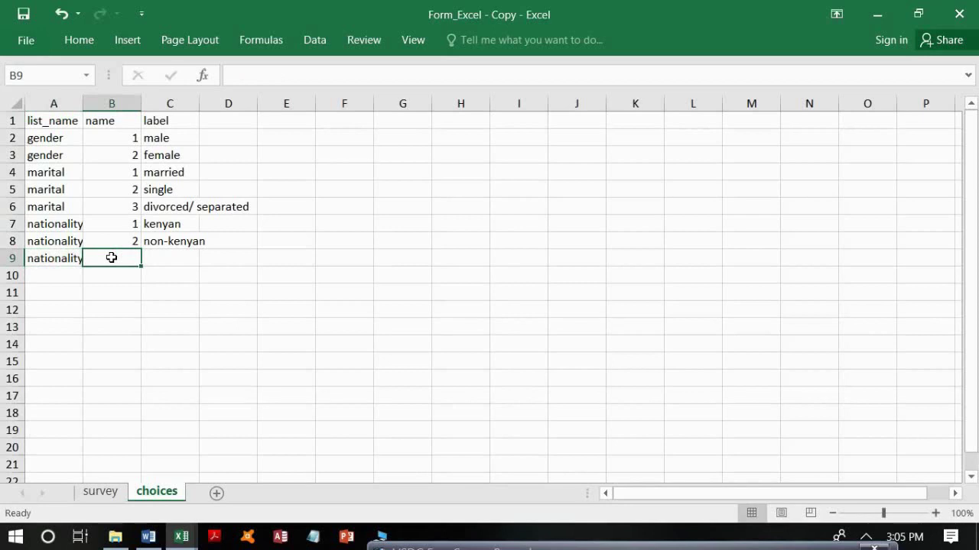
type("3")
key("Tab")
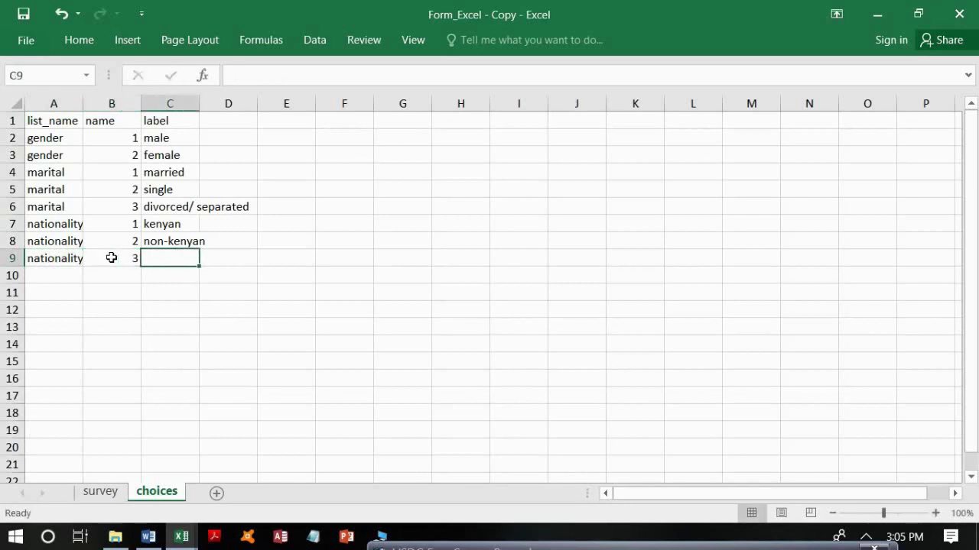
Label the row 9 choice "specify nationality" in C9, check the survey sheet, and return to the choices sheet.
type("Speci")
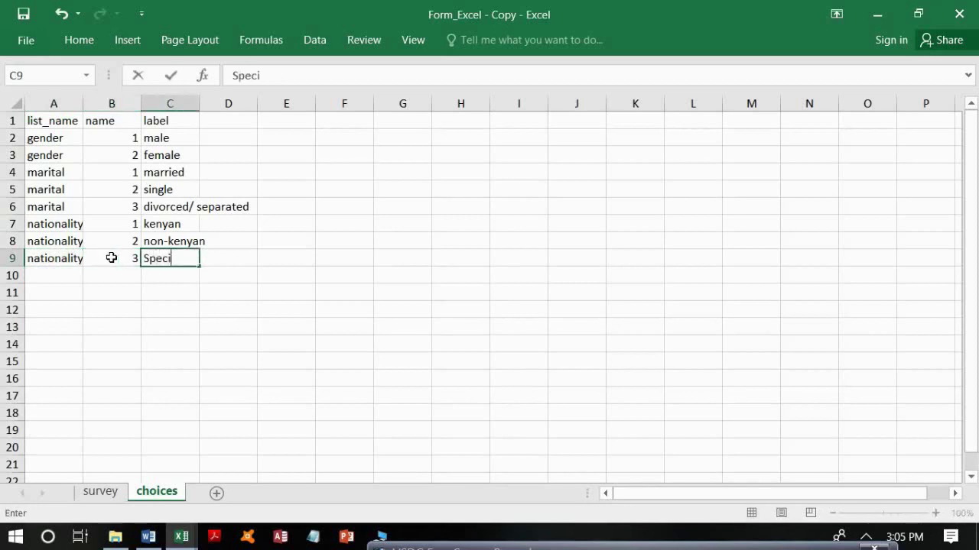
type("fy na")
key("BackSpace")
key("BackSpace")
key("BackSpace")
key("BackSpace")
key("BackSpace")
key("BackSpace")
key("BackSpace")
key("BackSpace")
key("BackSpace")
key("BackSpace")
type("specify nat")
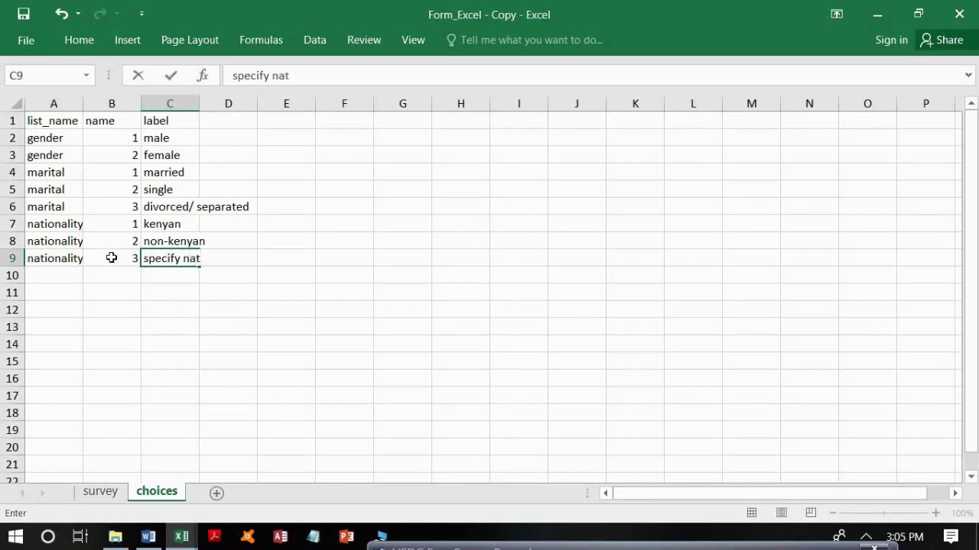
type("ionality")
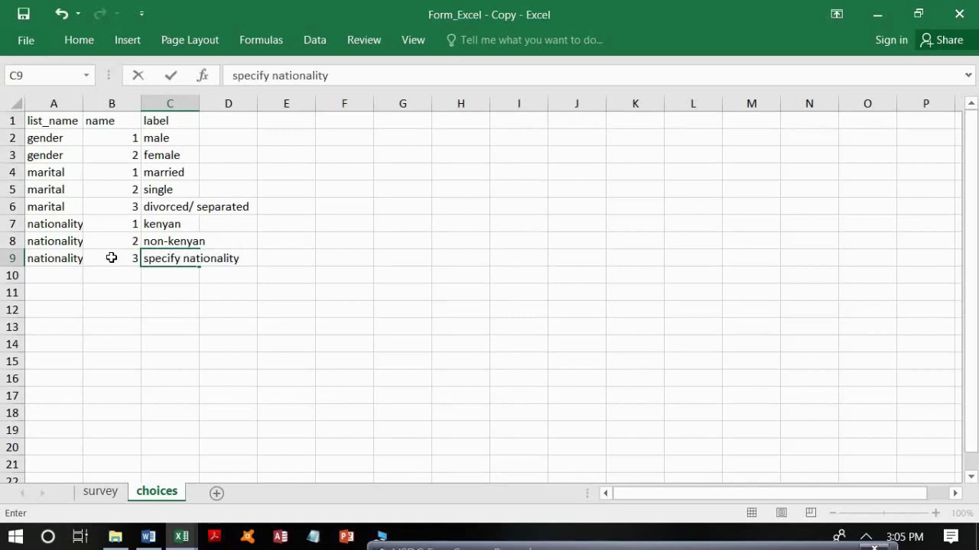
left_click(115, 493)
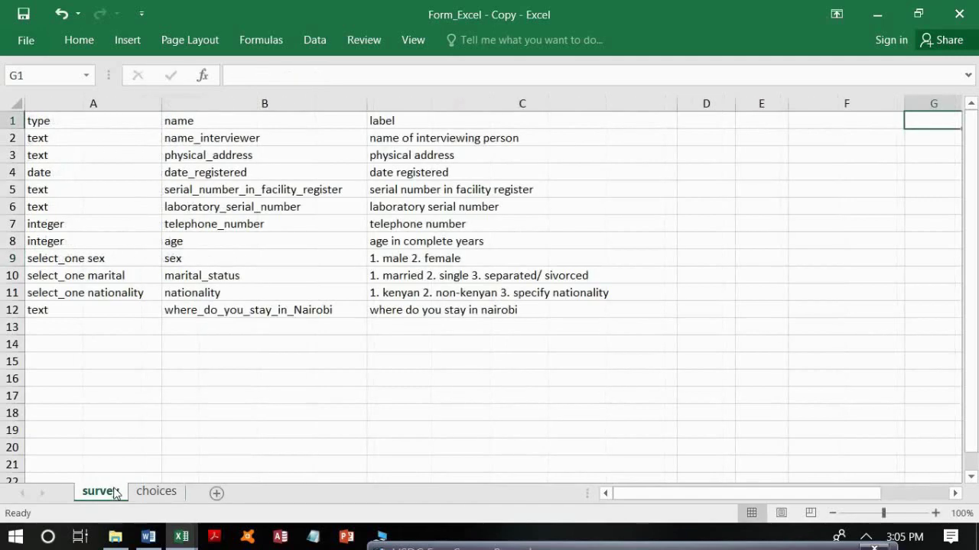
left_click(145, 494)
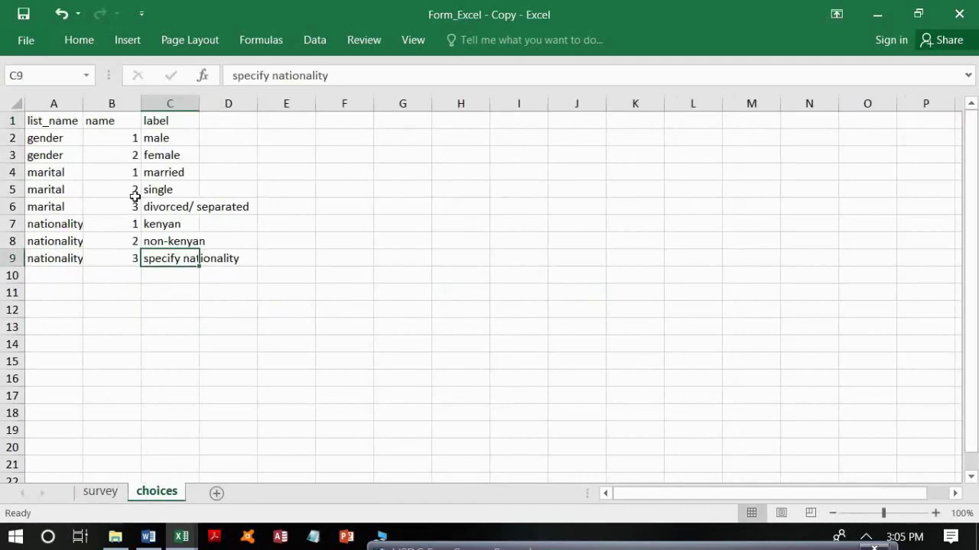
Try to save the workbook to the Desktop as Form_Excel, replacing the existing file, and leave the save dialog.
left_click(26, 40)
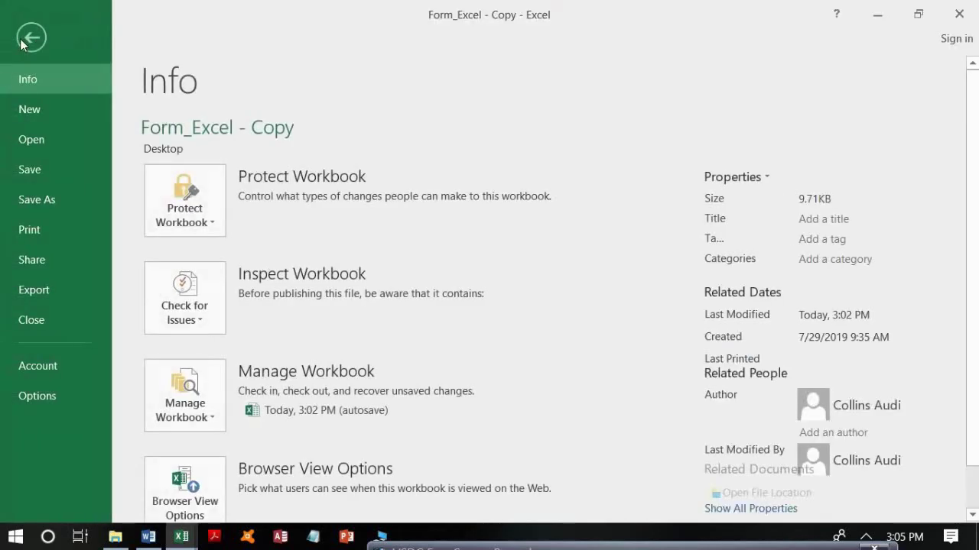
left_click(55, 200)
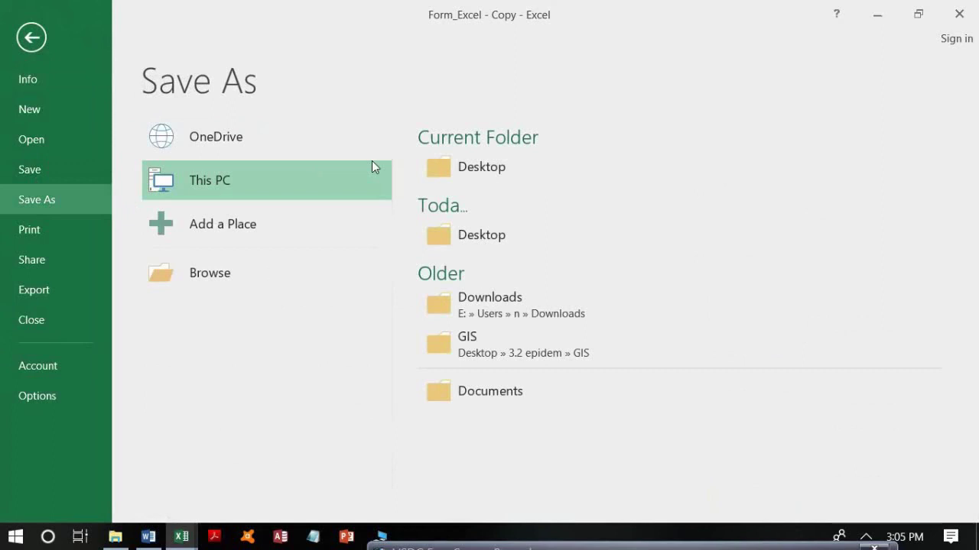
left_click(468, 166)
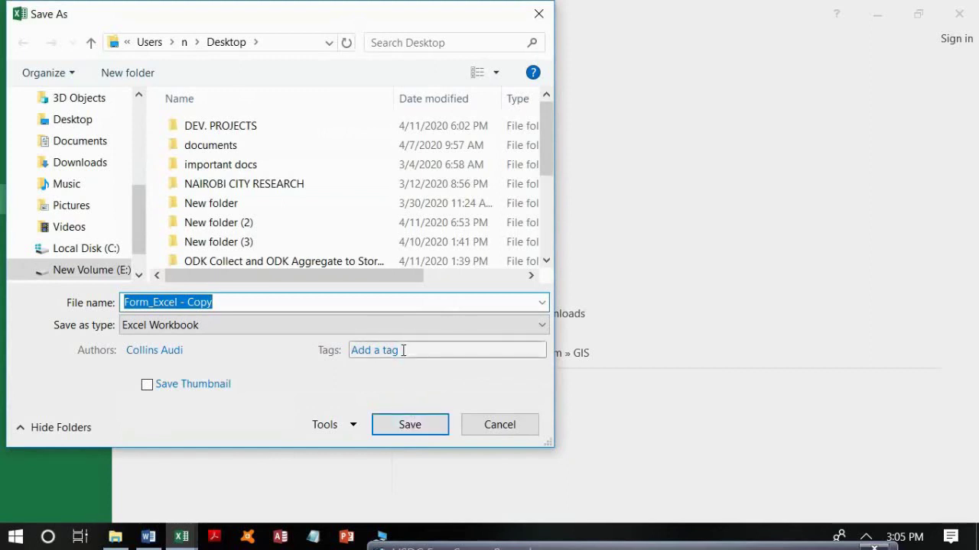
left_click(269, 303)
key("BackSpace")
key("BackSpace")
key("BackSpace")
key("BackSpace")
key("BackSpace")
key("BackSpace")
key("BackSpace")
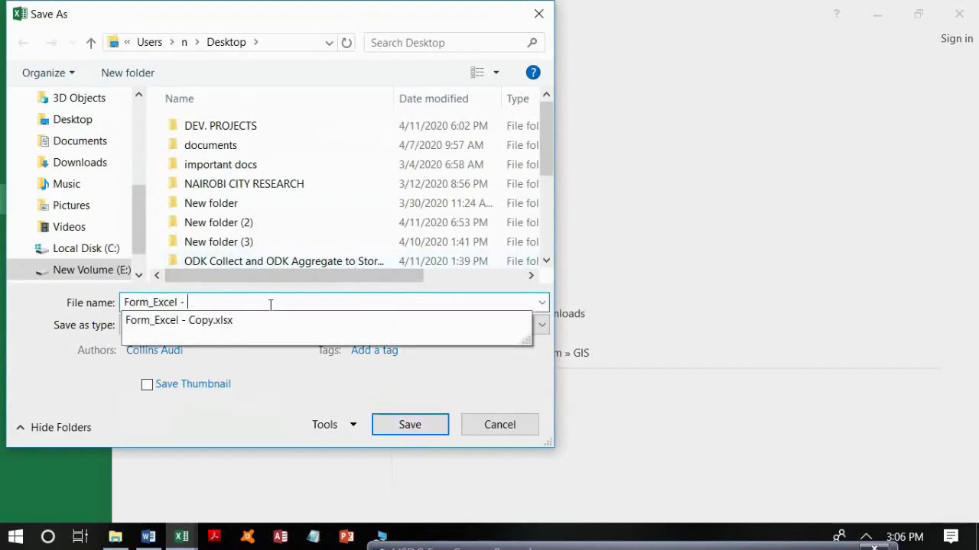
left_click(327, 397)
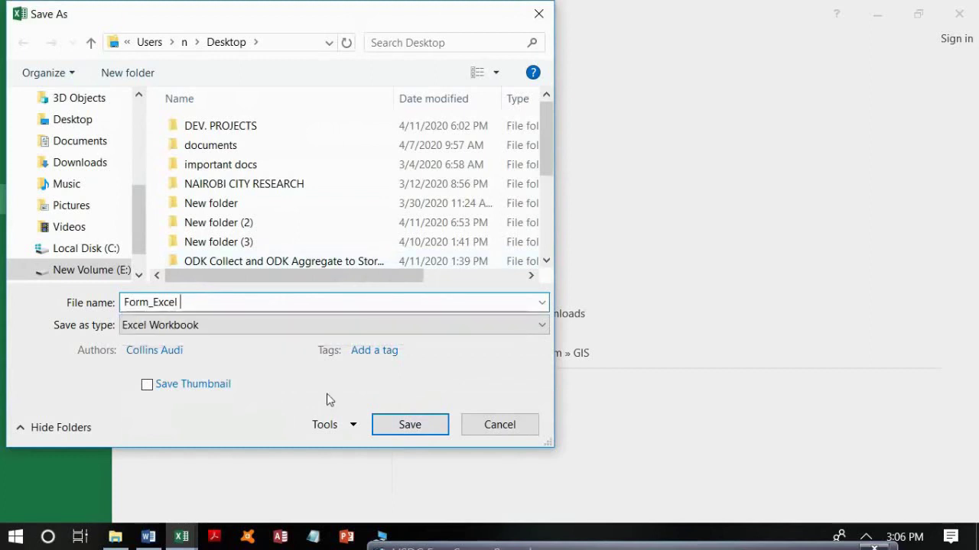
left_click(92, 122)
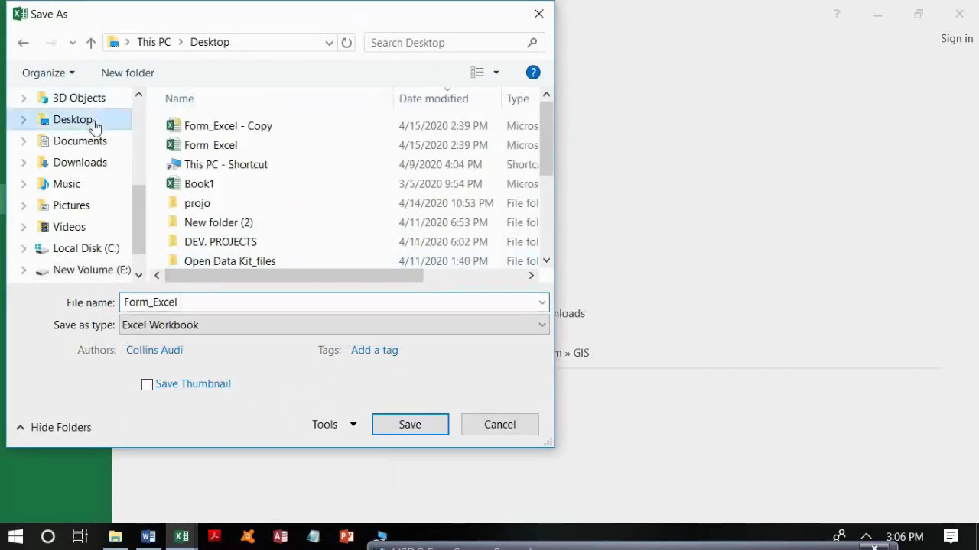
left_click(415, 425)
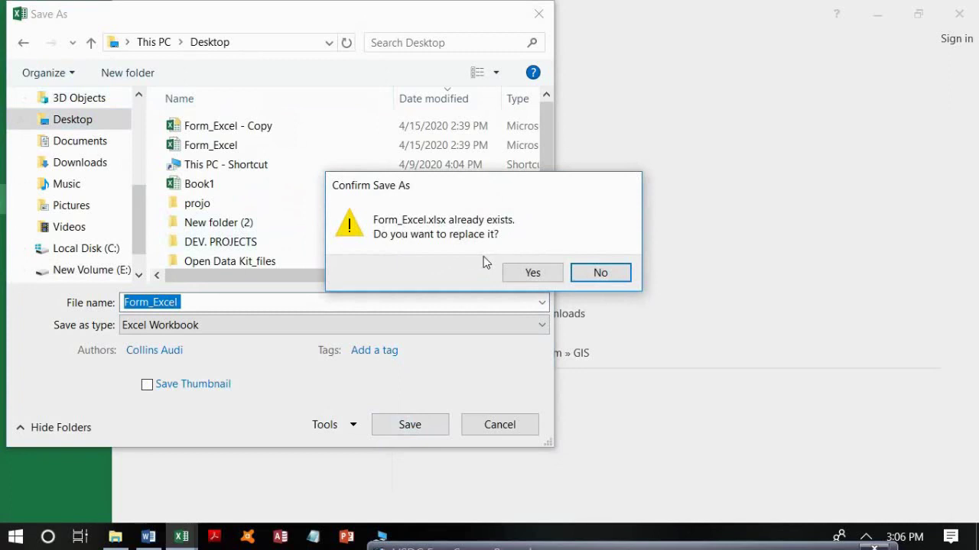
left_click(506, 272)
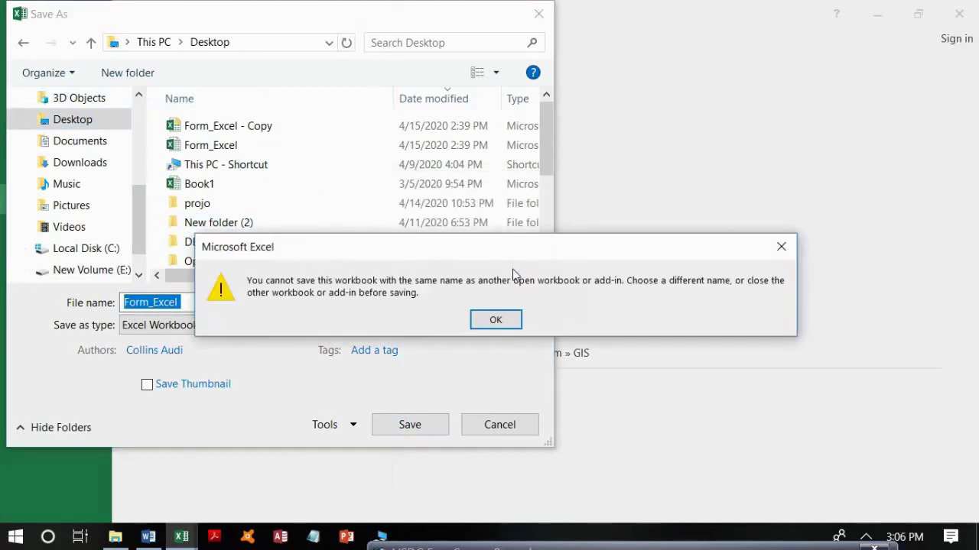
left_click(498, 315)
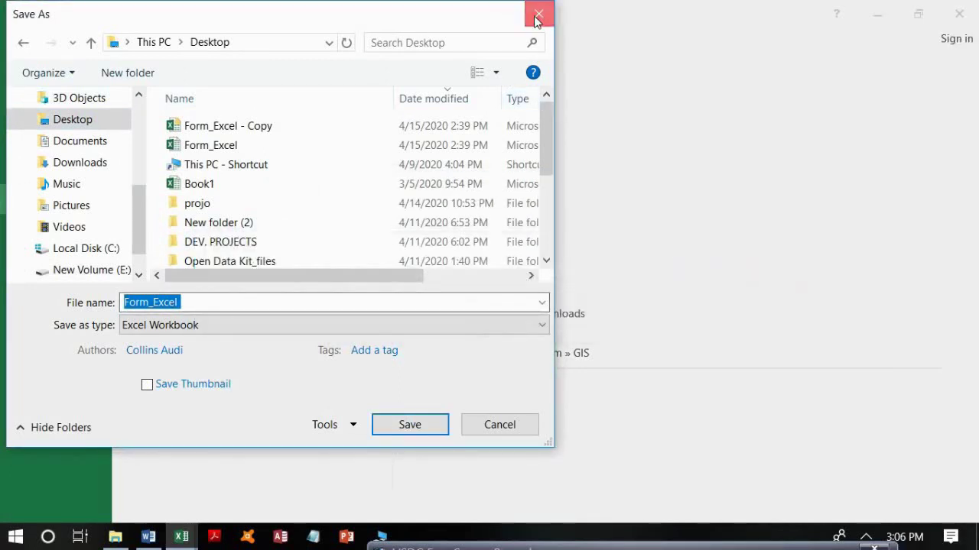
left_click(538, 15)
Close the Form_Excel - Copy workbook without saving its changes and minimize the remaining window to show the desktop.
left_click(965, 15)
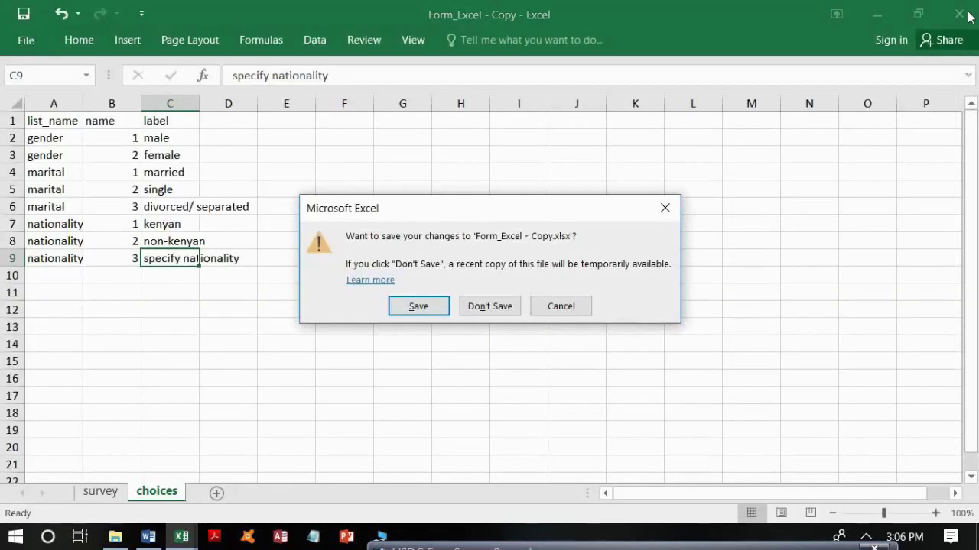
left_click(479, 307)
left_click(870, 13)
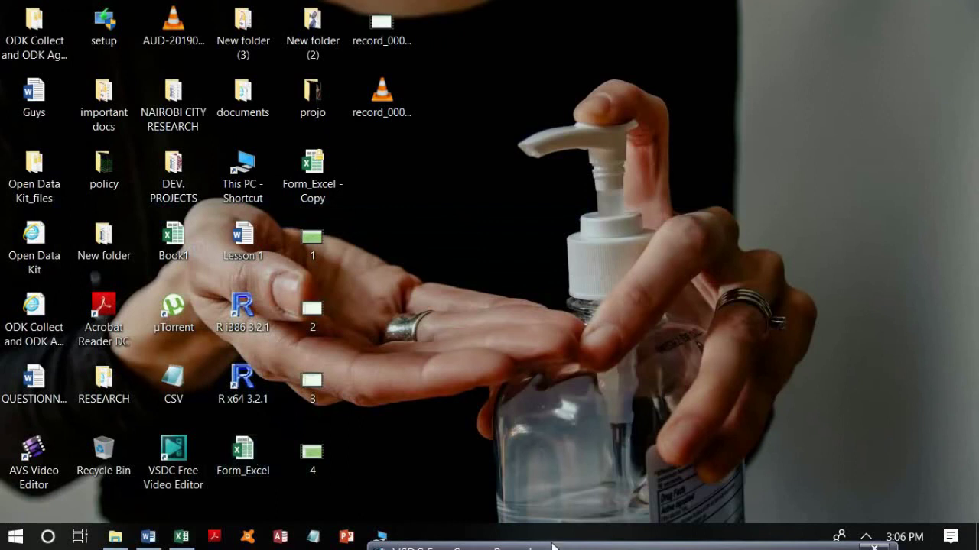
Search the web in Chrome for "ODK form online" and open the Open Data Kit XLSForm Online result.
mouse_move(548, 535)
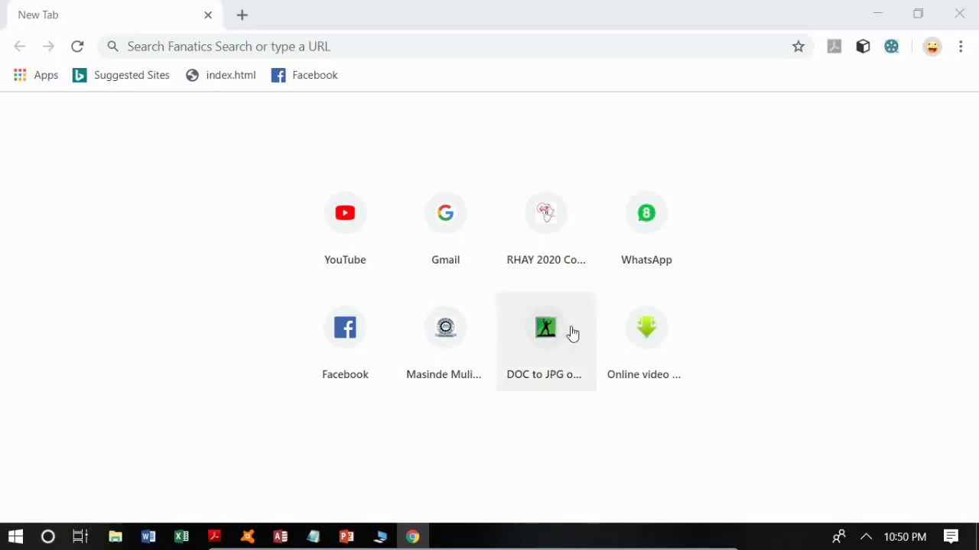
left_click(449, 52)
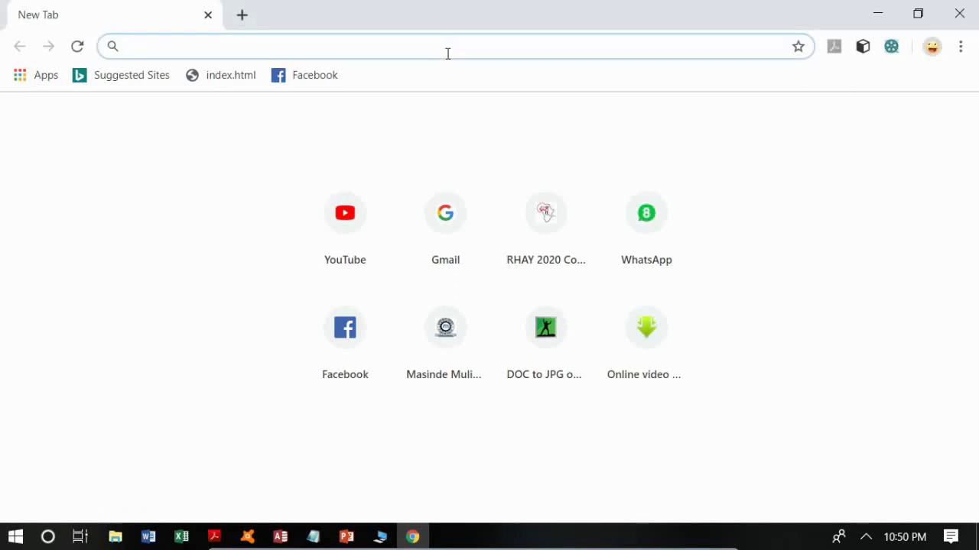
type("O")
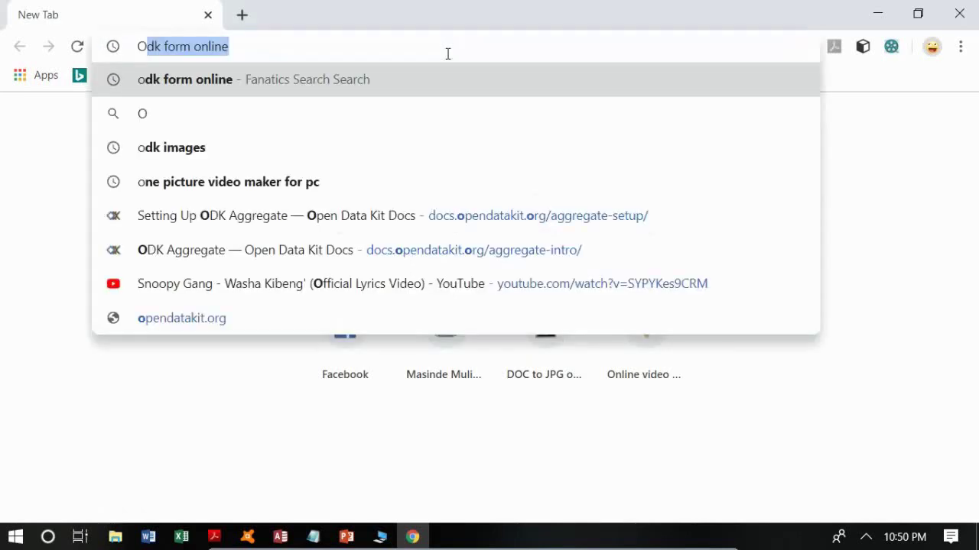
type("DK for")
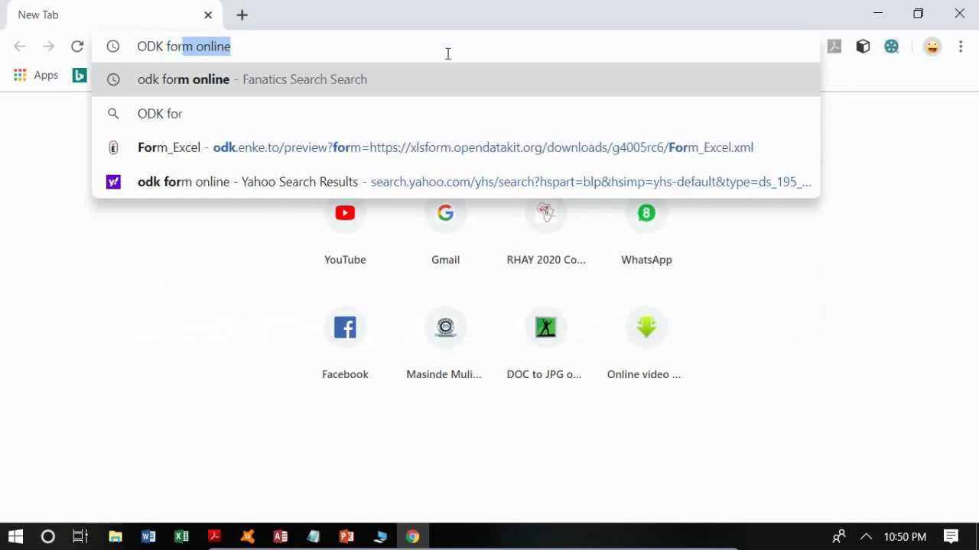
type("m online")
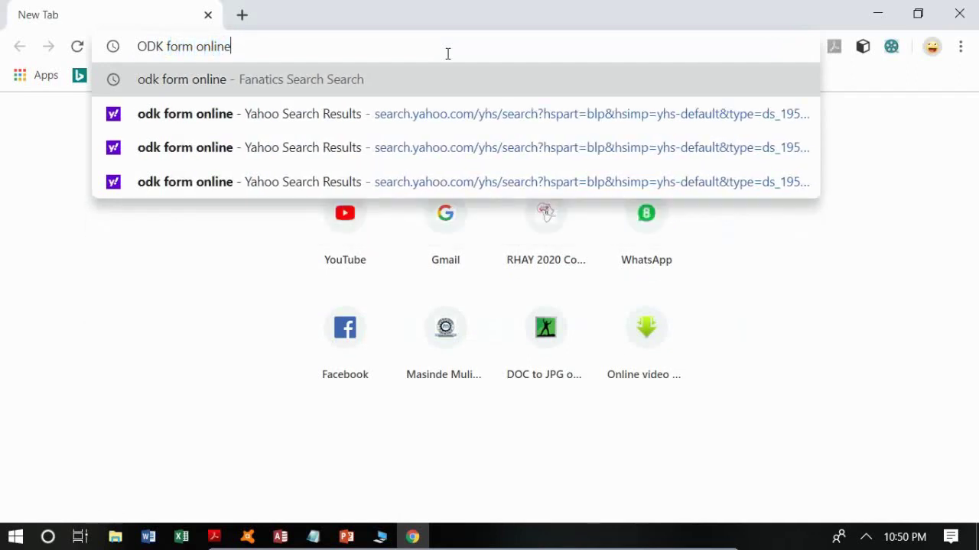
key("Return")
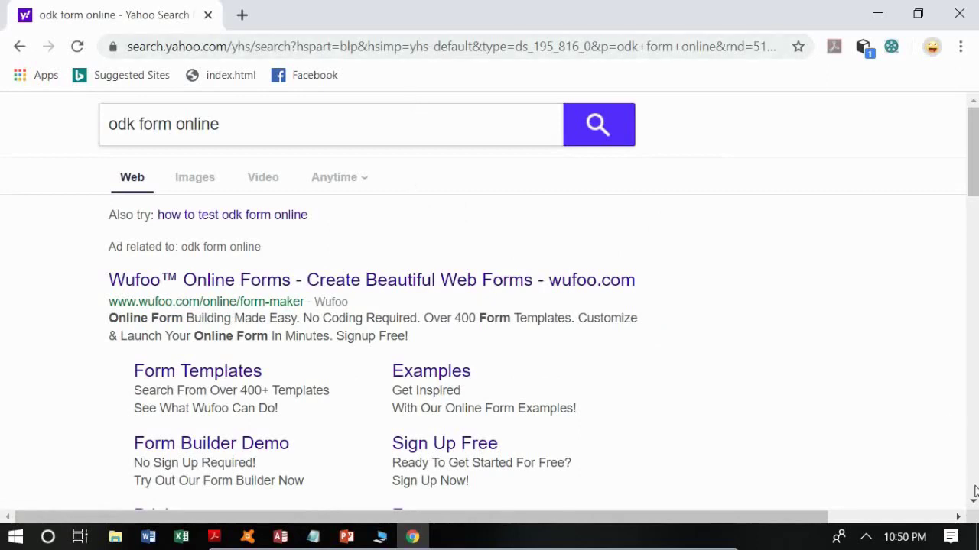
scroll(974, 493, "down", 5)
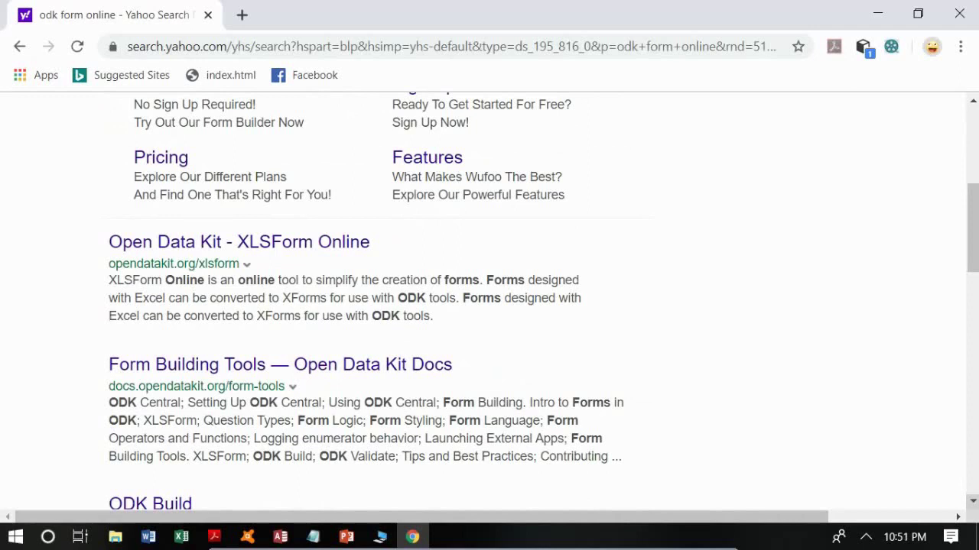
left_click(324, 241)
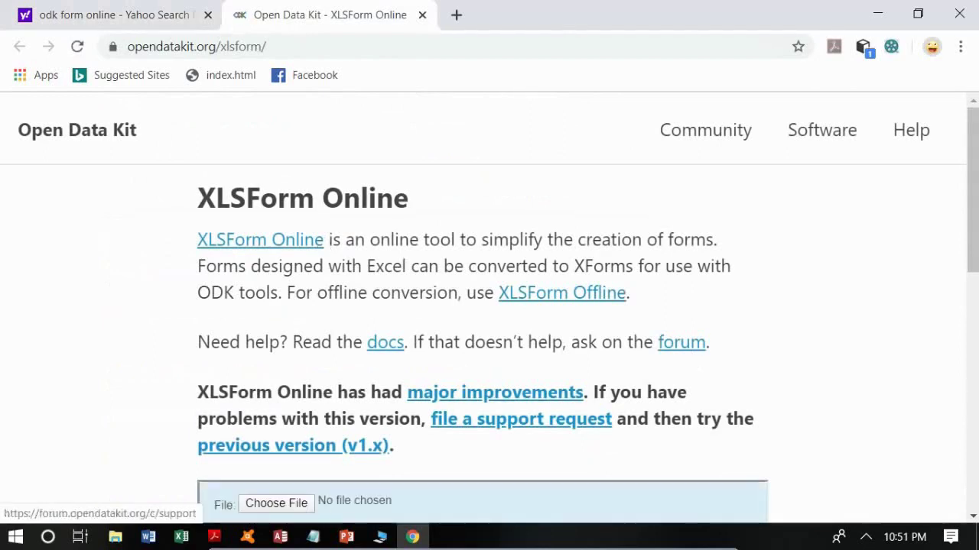
Select Form_Excel.xlsx from the Desktop as the file for XLSForm Online to convert.
scroll(489, 306, "down", 3)
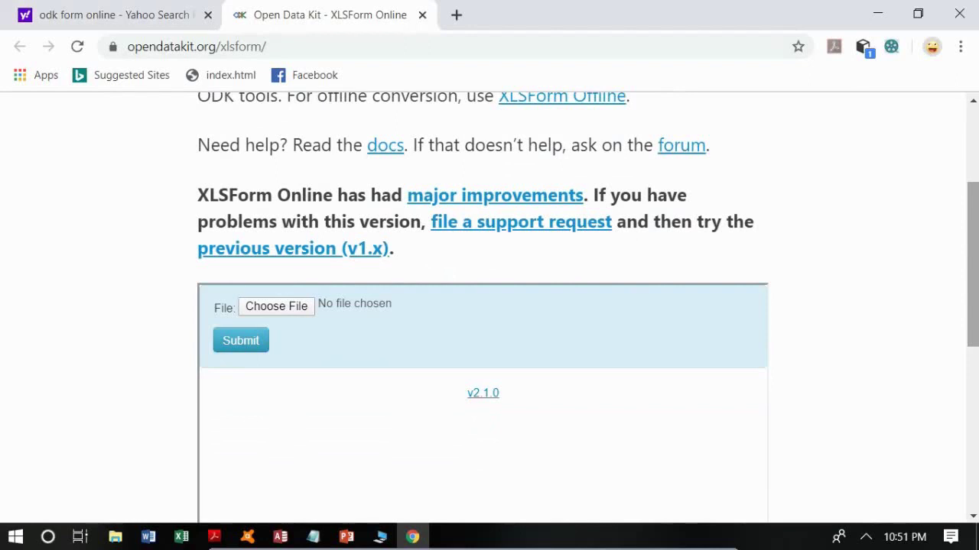
left_click(300, 308)
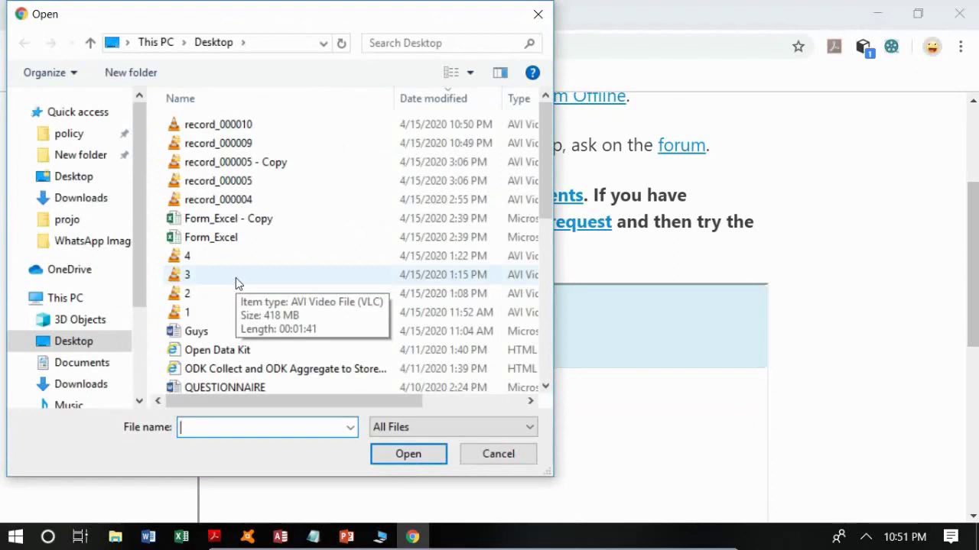
left_click(104, 341)
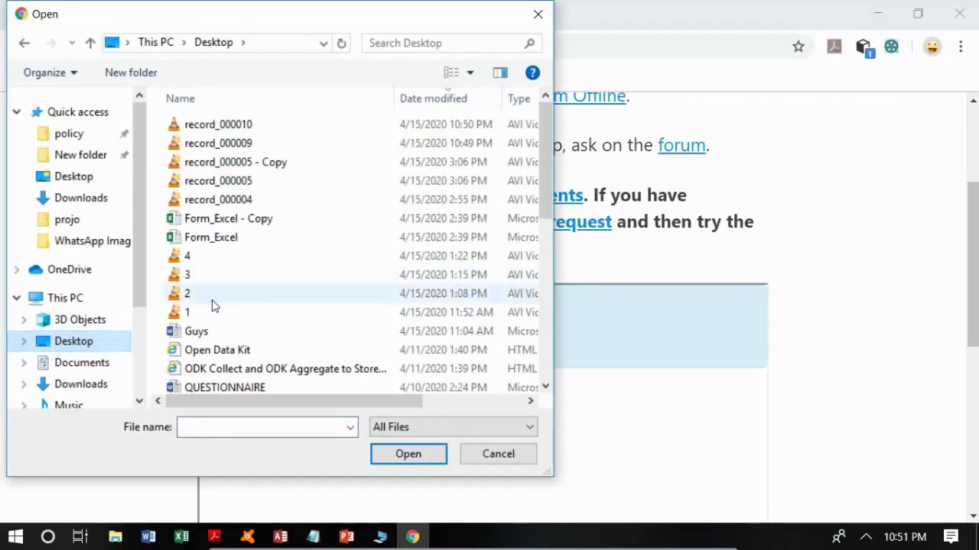
double_click(227, 238)
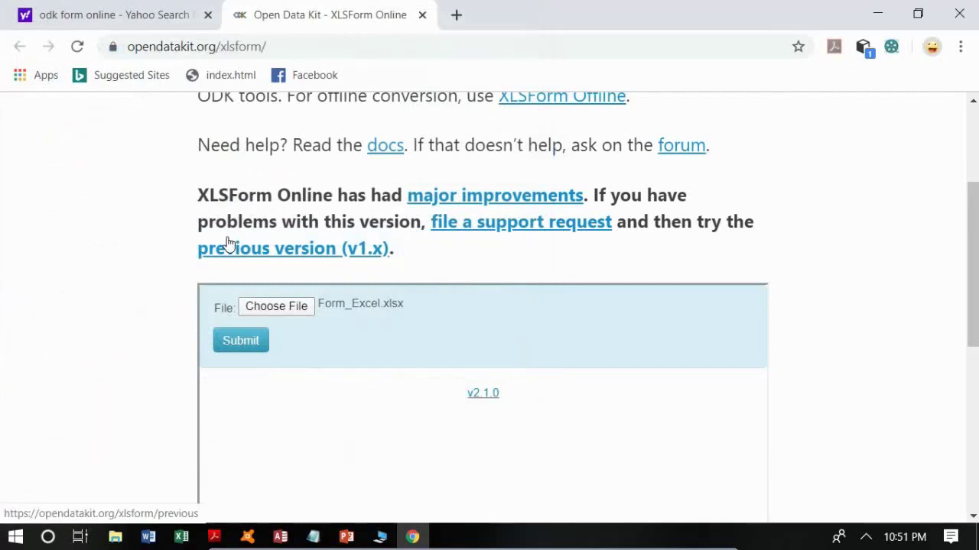
Submit the chosen workbook for conversion, preview the converted form in Enketo, and review its questions through to the end.
left_click(240, 341)
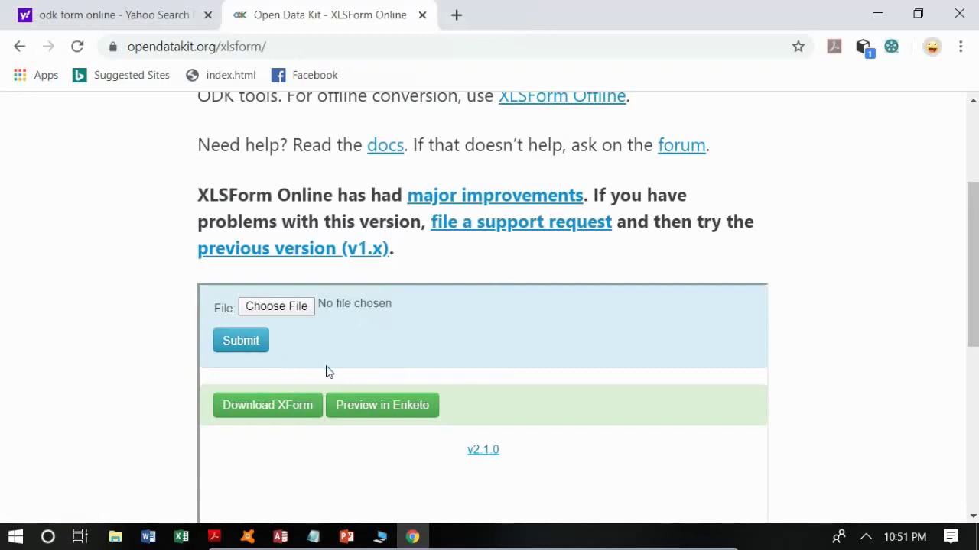
left_click(377, 404)
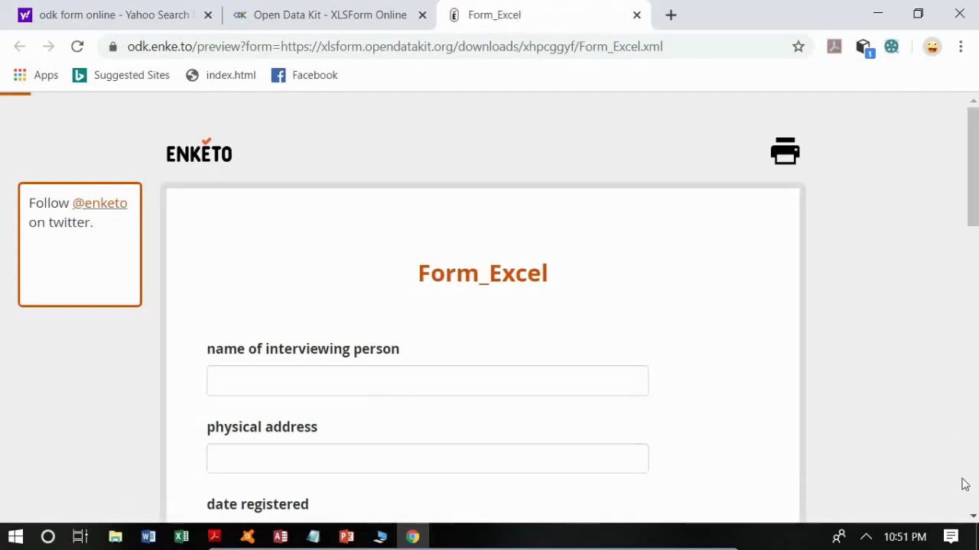
scroll(973, 517, "down", 3)
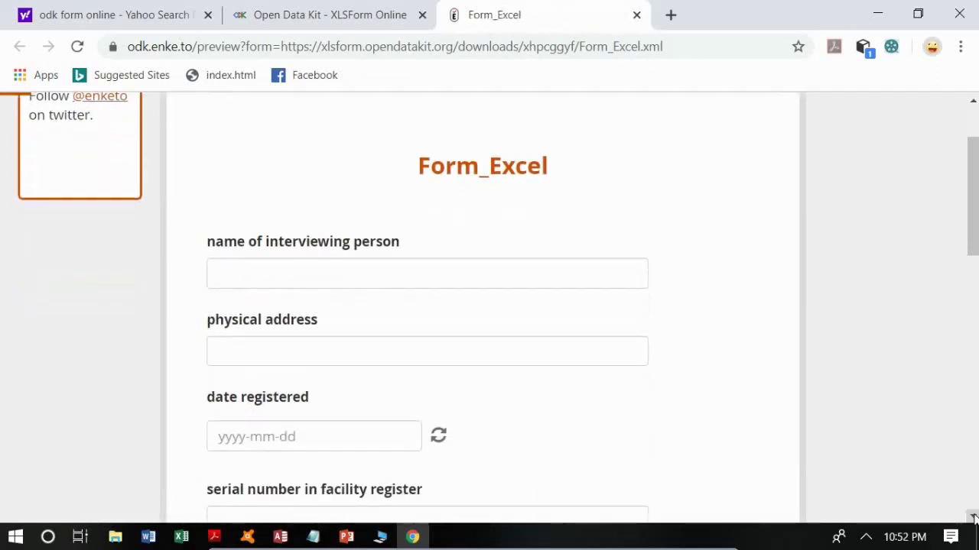
scroll(973, 517, "down", 5)
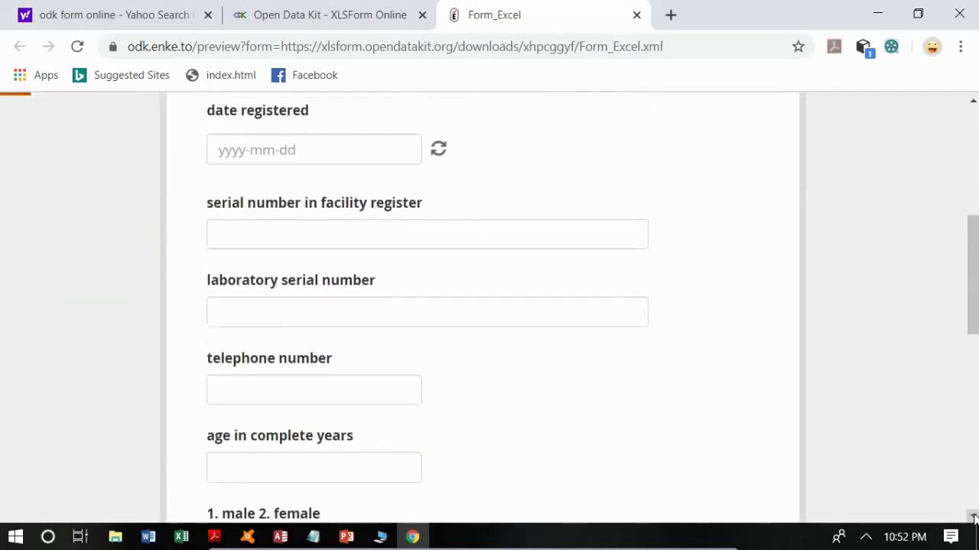
scroll(974, 518, "down", 6)
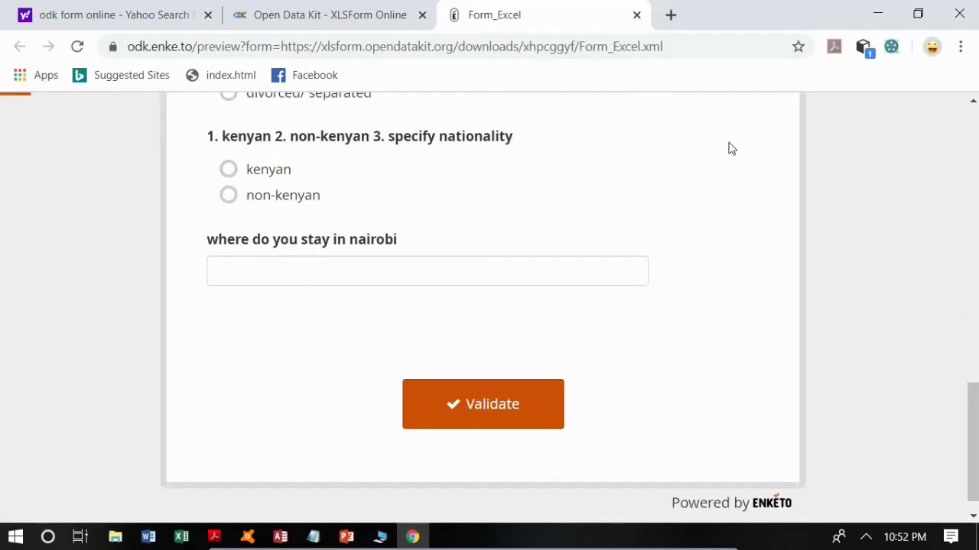
Return to the XLSForm Online page and download the converted XForm.
left_click(327, 6)
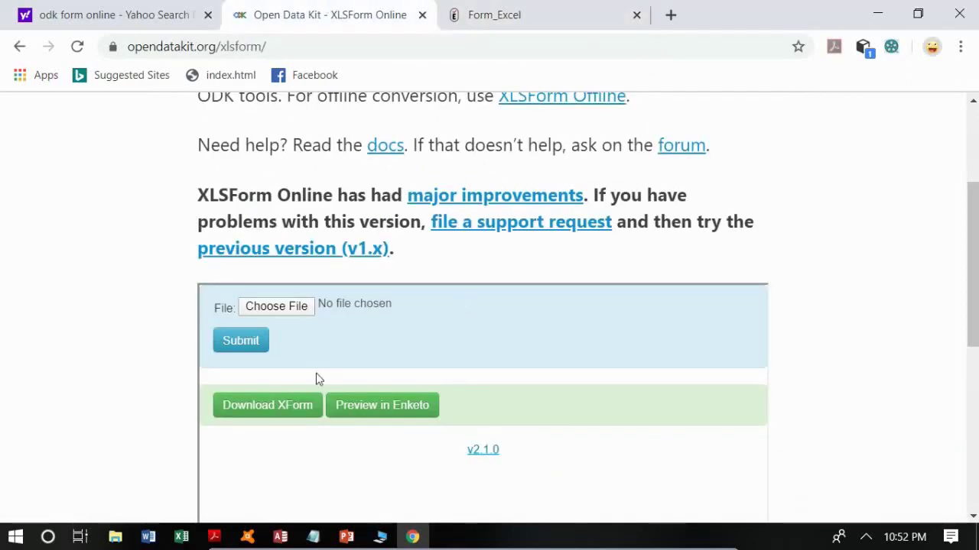
left_click(307, 405)
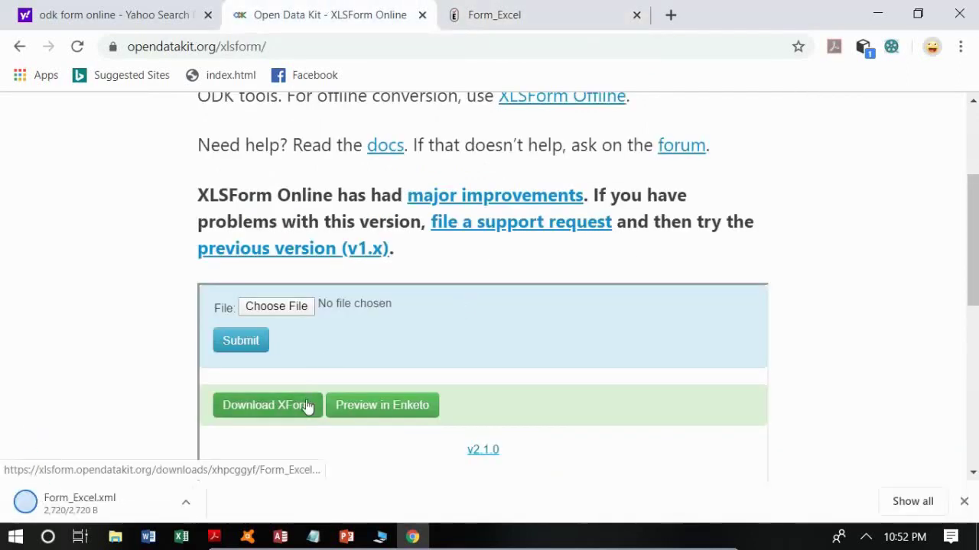